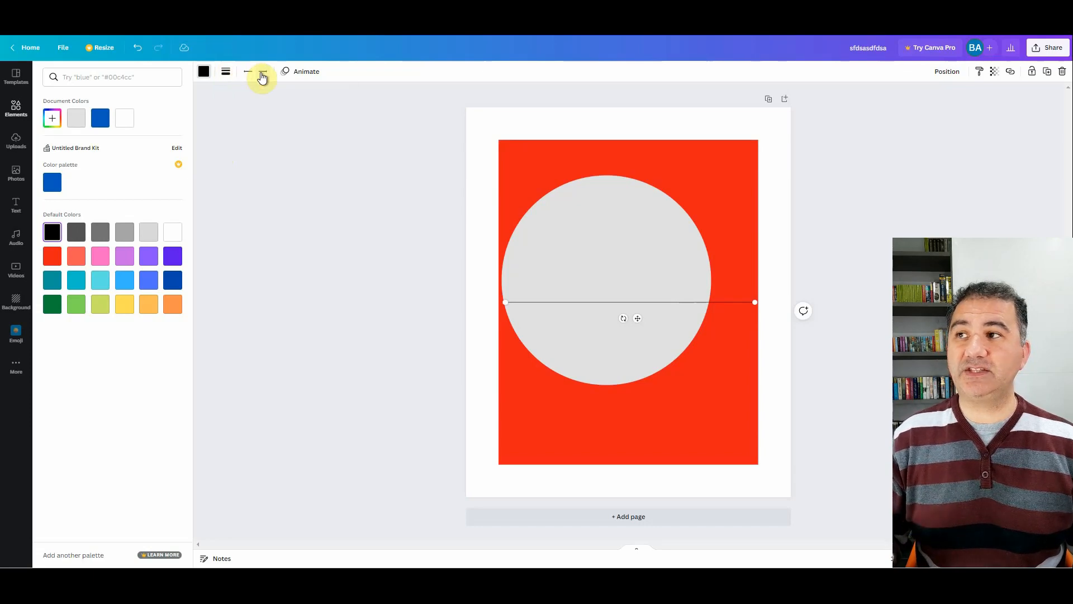
Set the line across the circle to a weight of 43 and give it the finest dotted style.
click(226, 73)
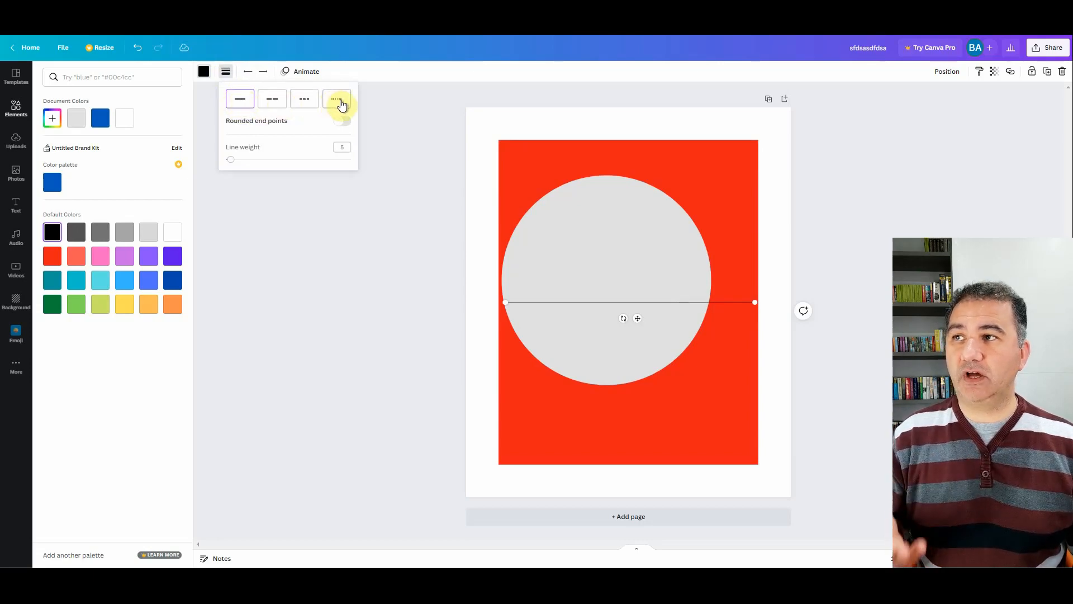
click(274, 105)
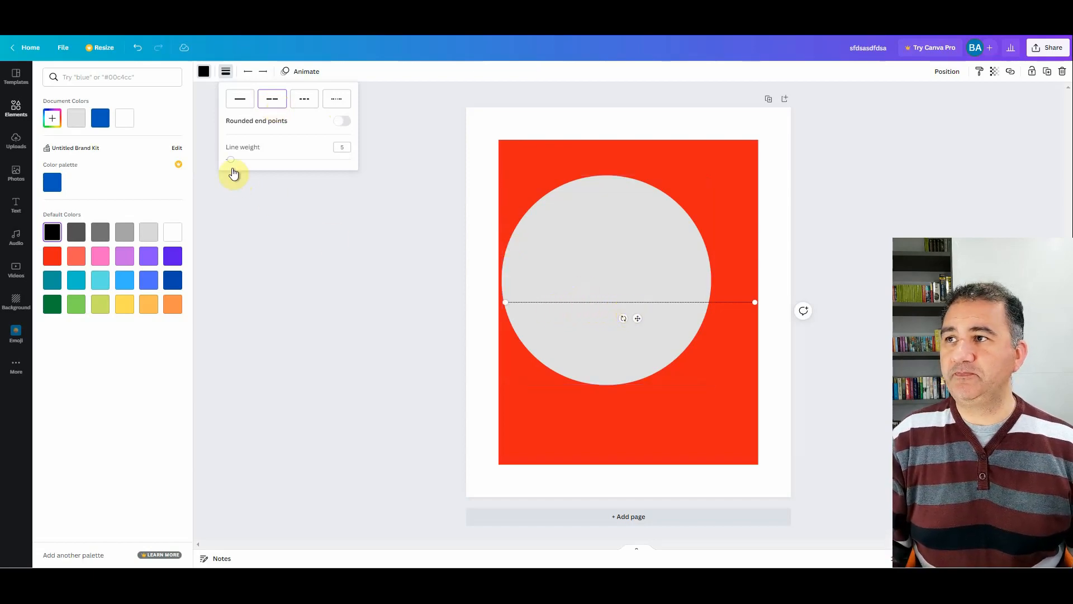
drag(231, 159, 280, 171)
click(303, 100)
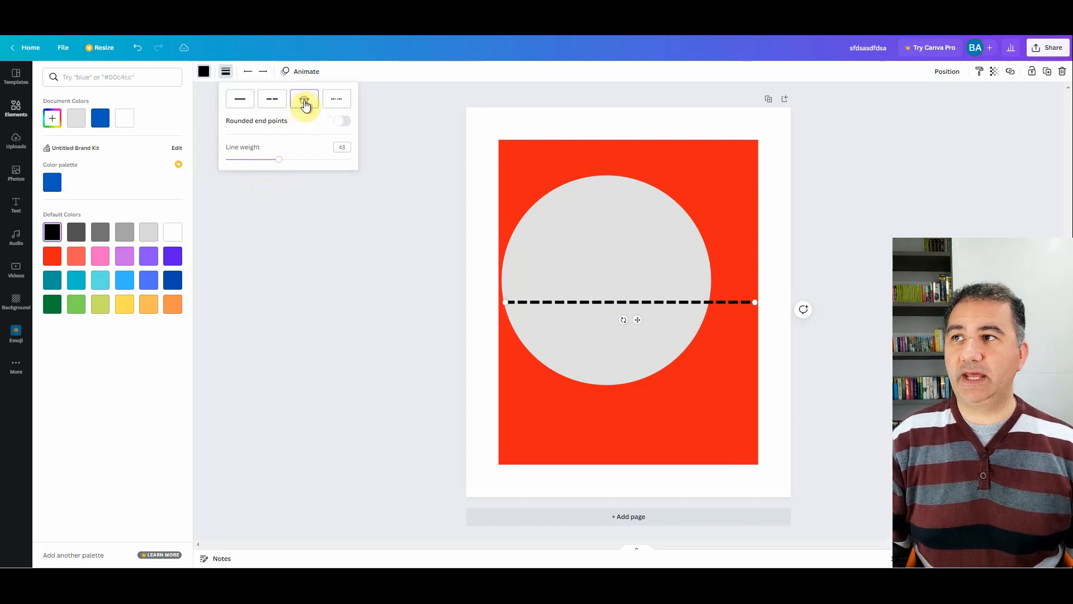
click(339, 110)
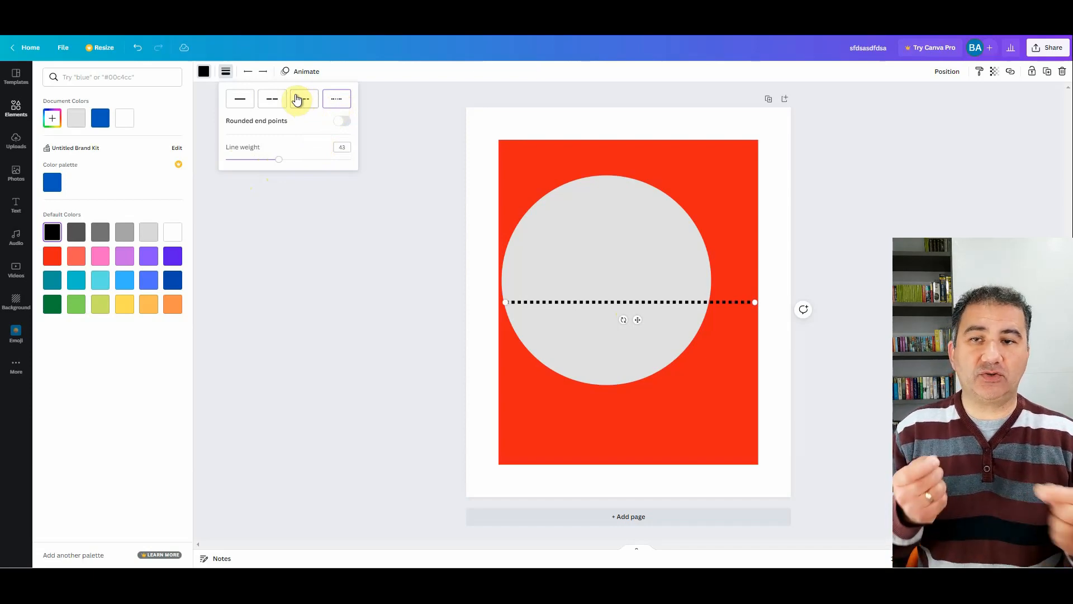
Set the dotted line's start point to a filled circle and its end point to a filled arrowhead.
click(248, 72)
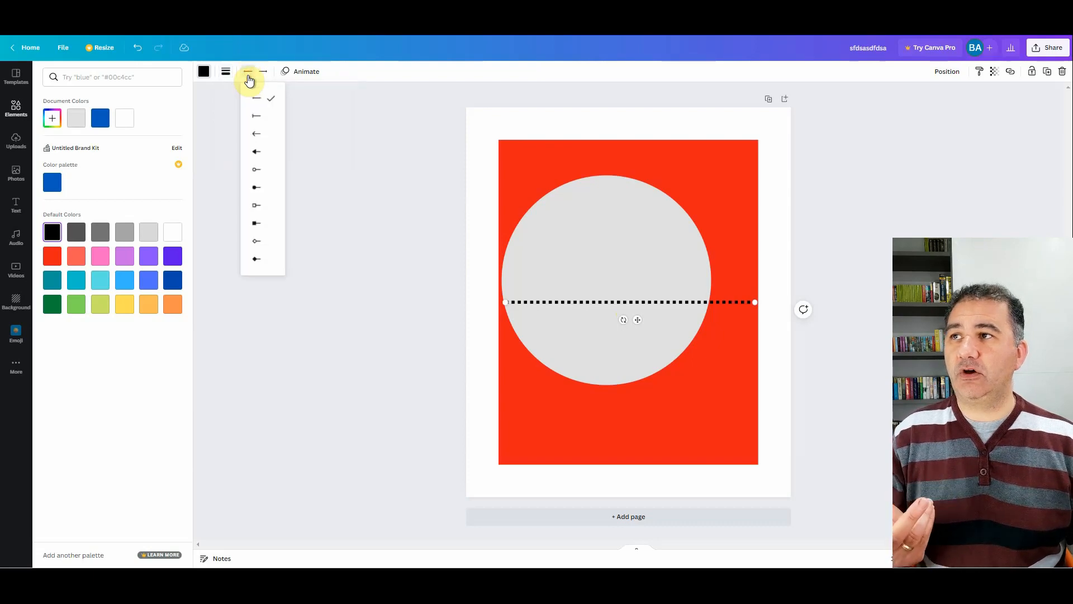
click(256, 134)
click(255, 152)
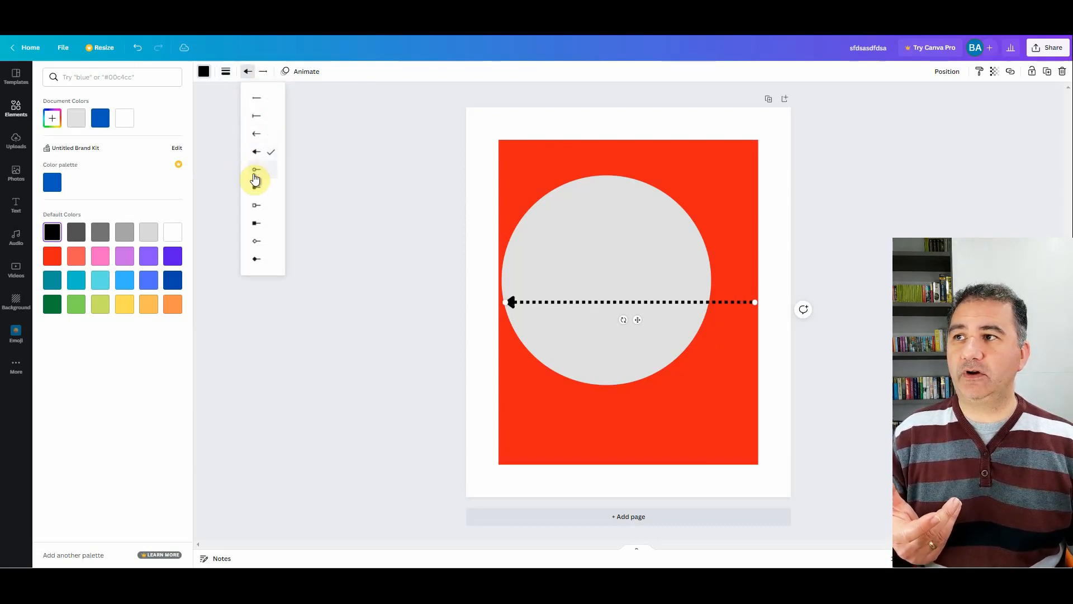
click(256, 170)
click(256, 188)
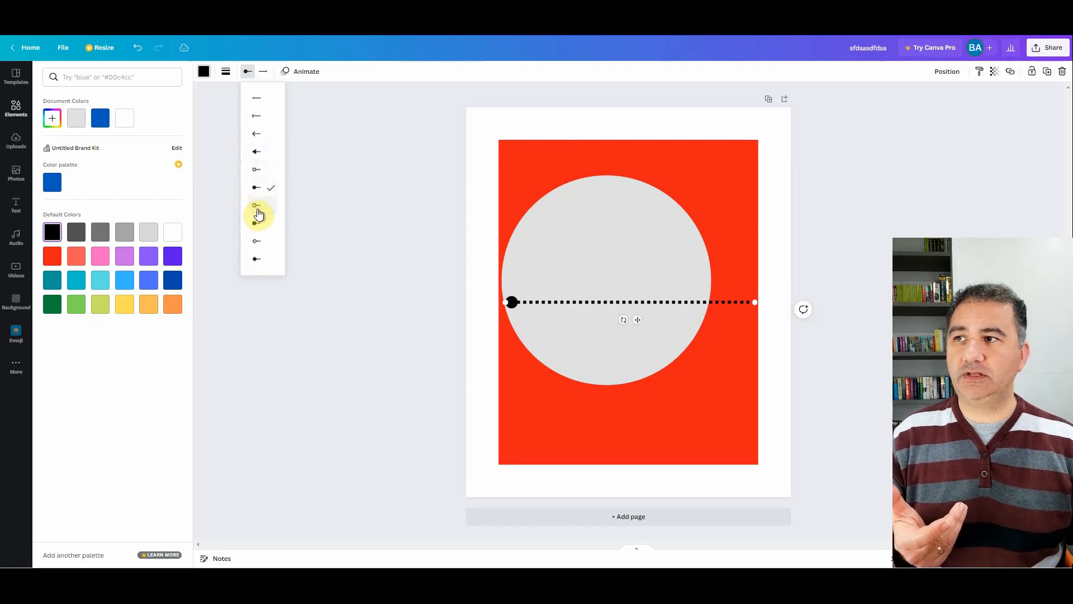
click(257, 207)
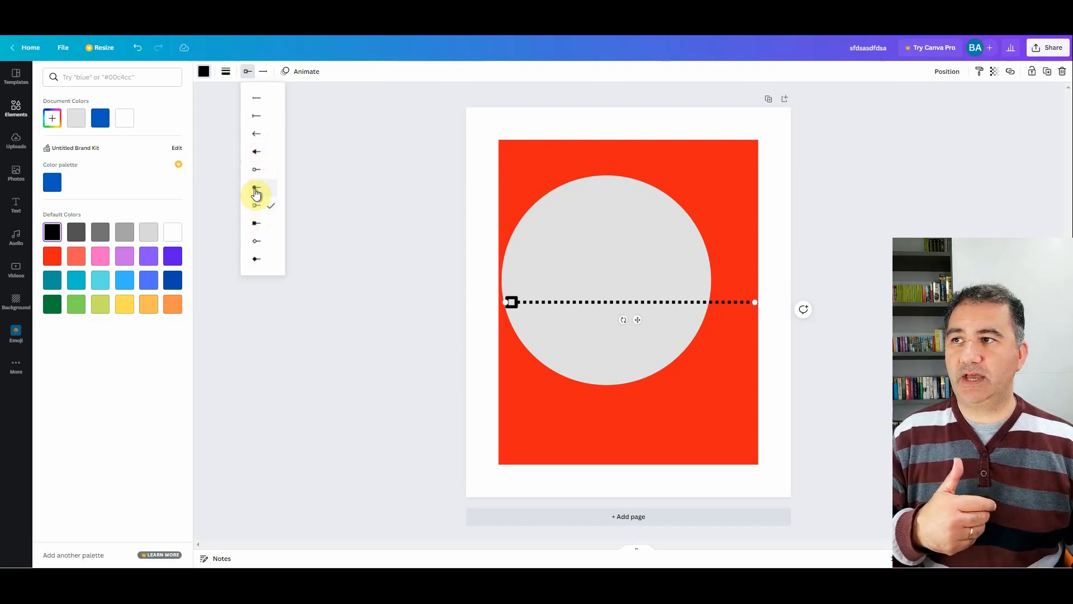
click(256, 189)
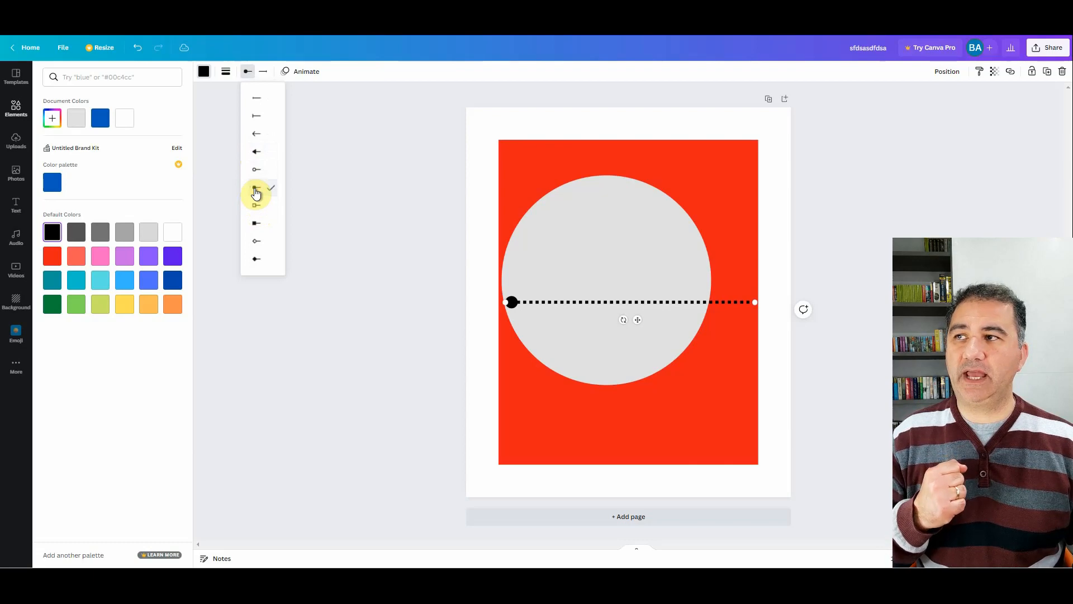
click(264, 71)
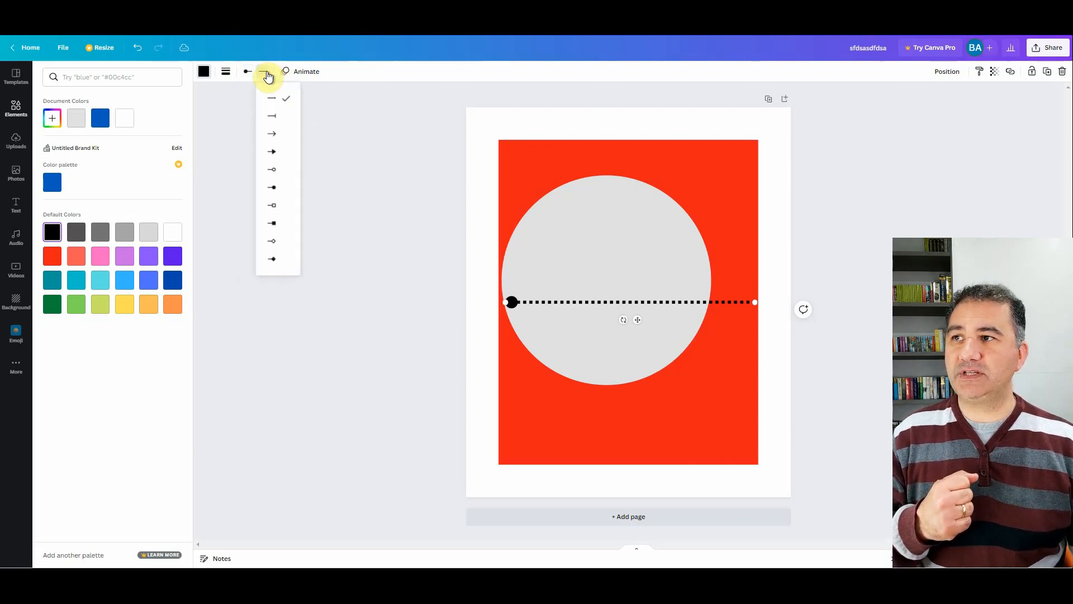
click(273, 152)
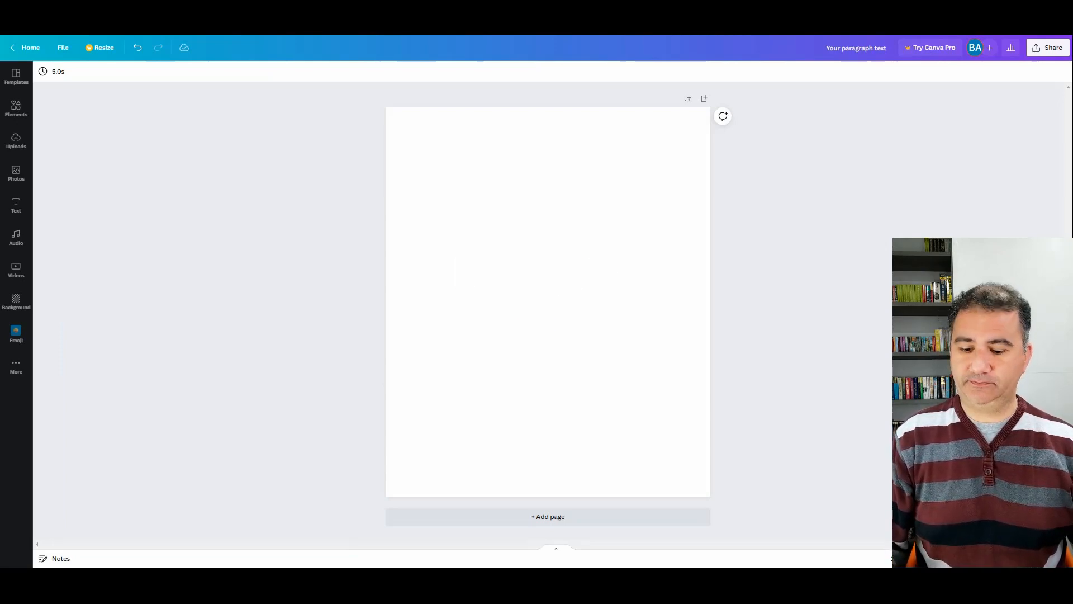
Add a text box to the blank page, enlarge it to font size 309 and make it read "April Showers Bring".
click(520, 302)
key(t)
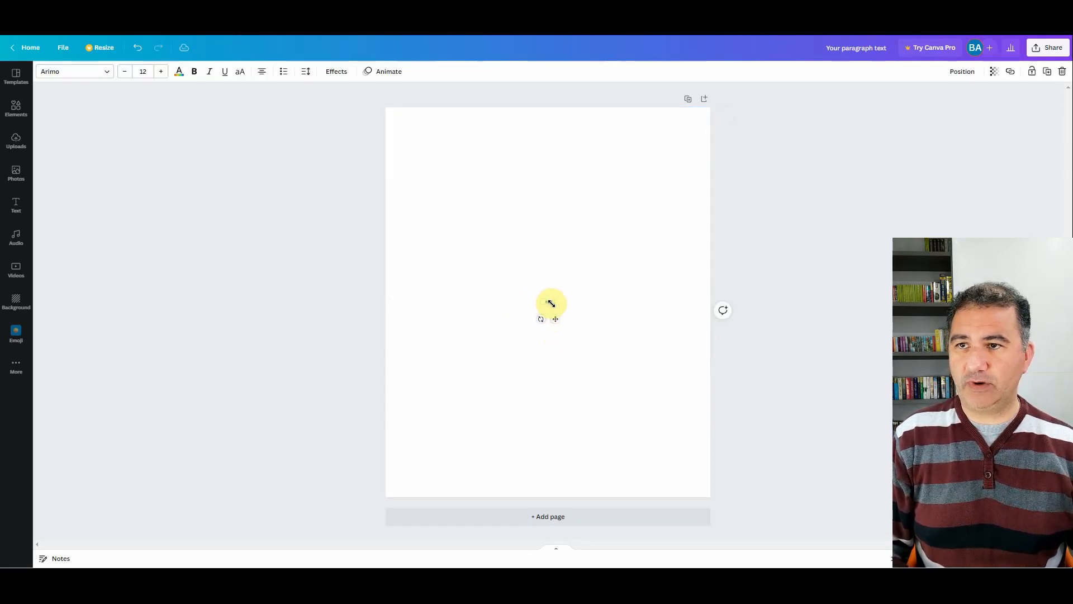
drag(552, 303, 645, 340)
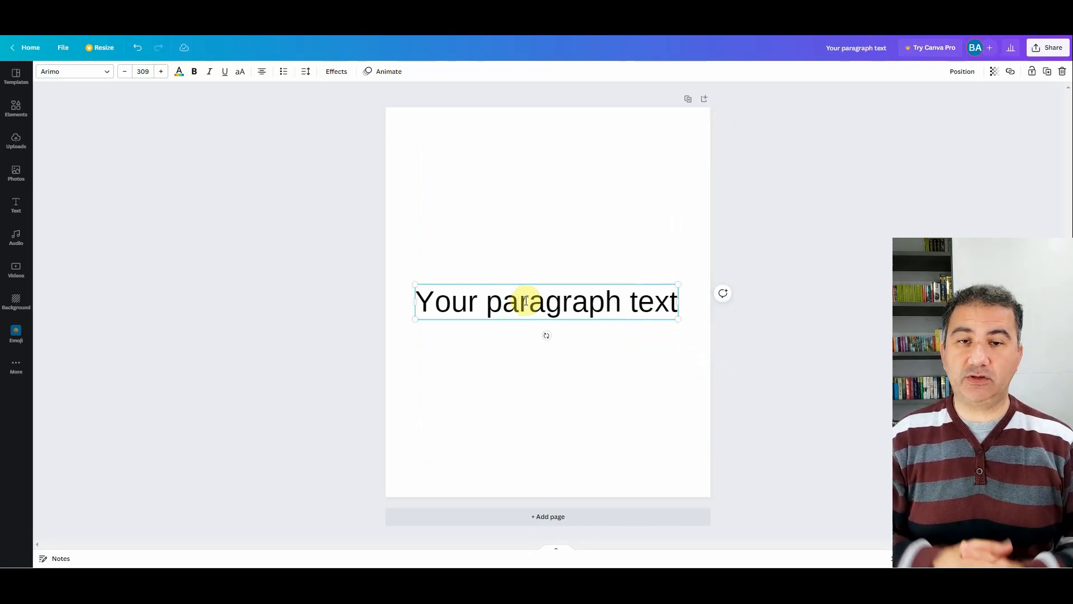
key(ctrl+a)
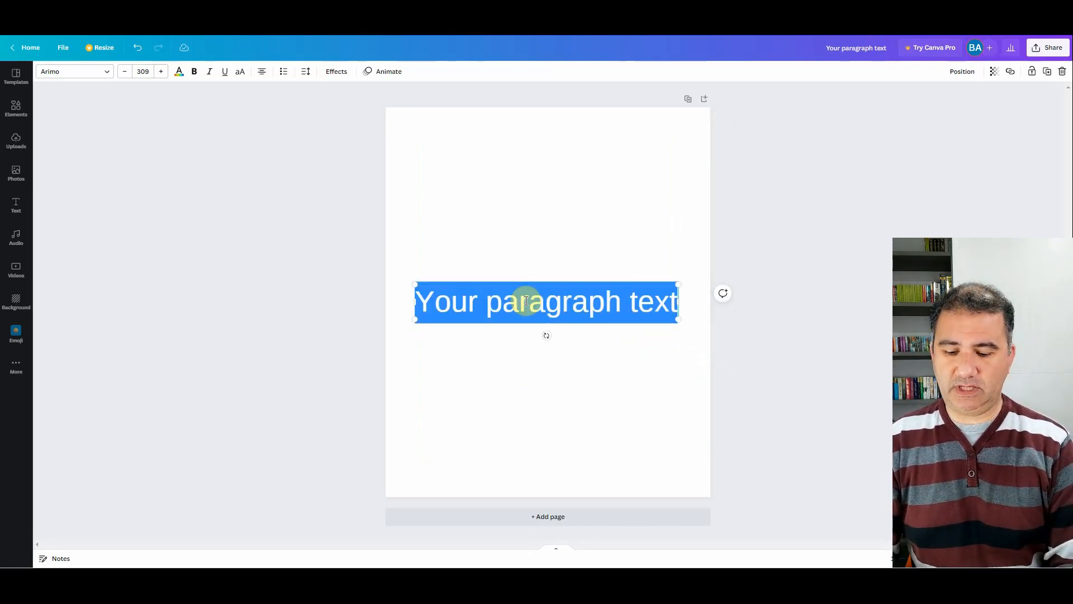
text(Ap)
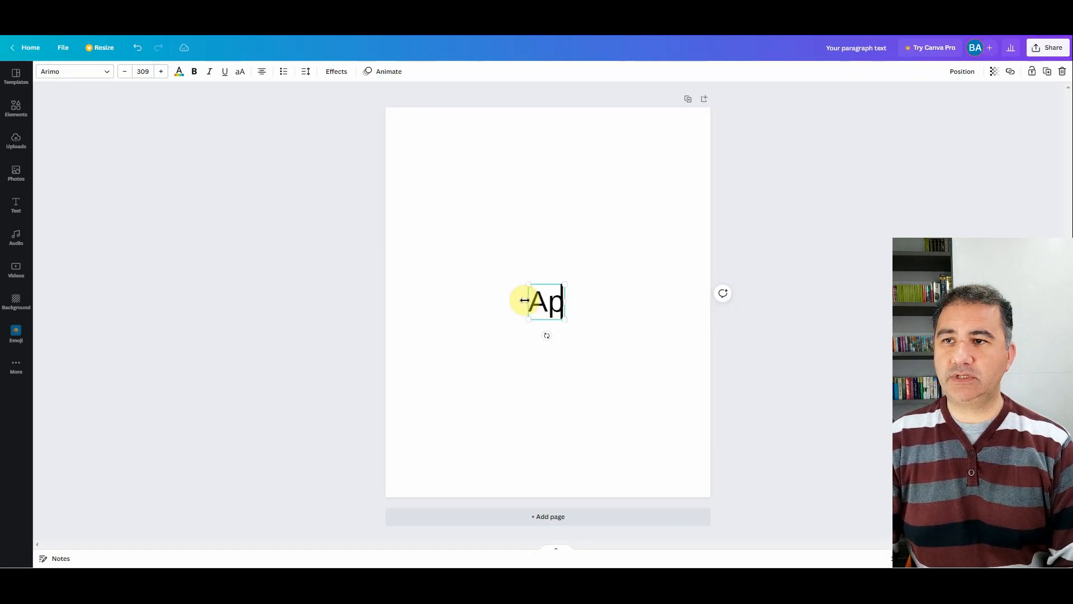
text(ril Showers Bring)
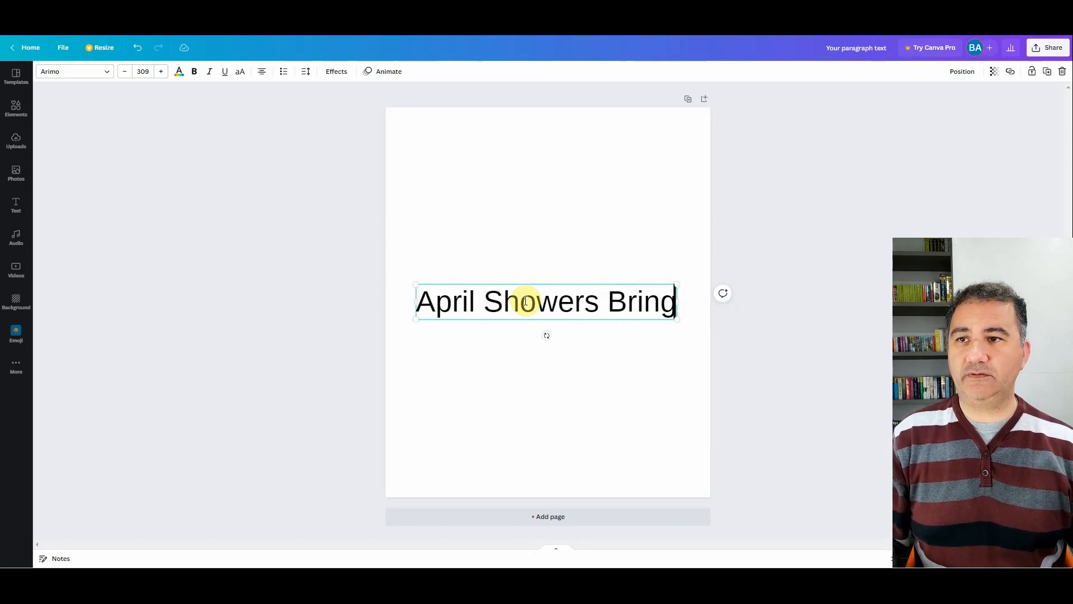
Change the font of the "April Showers Bring" text to Open Sans Extra Bold.
key(ctrl+a)
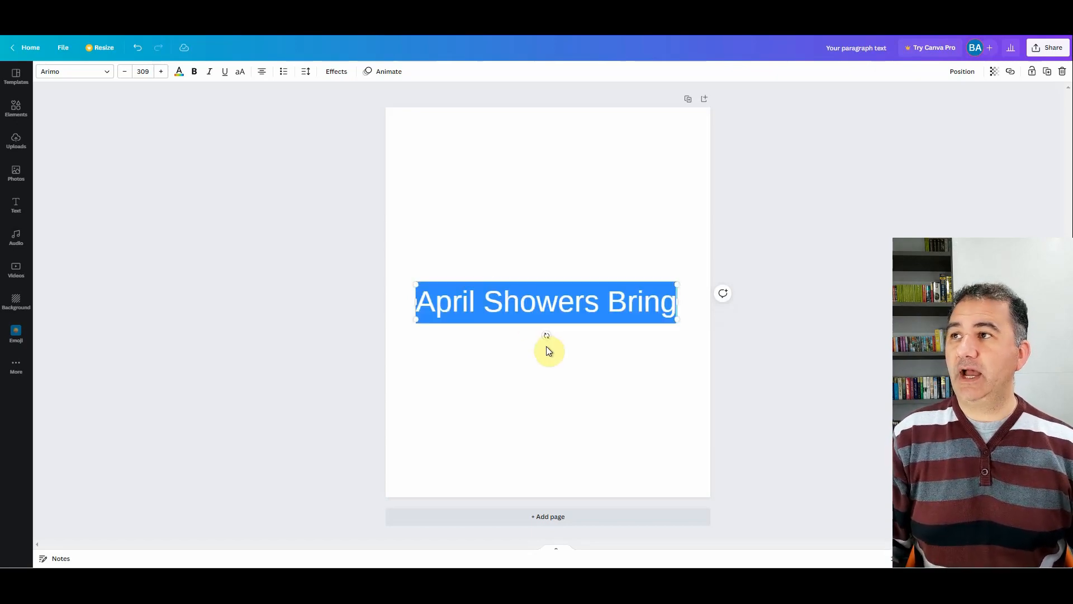
key(Escape)
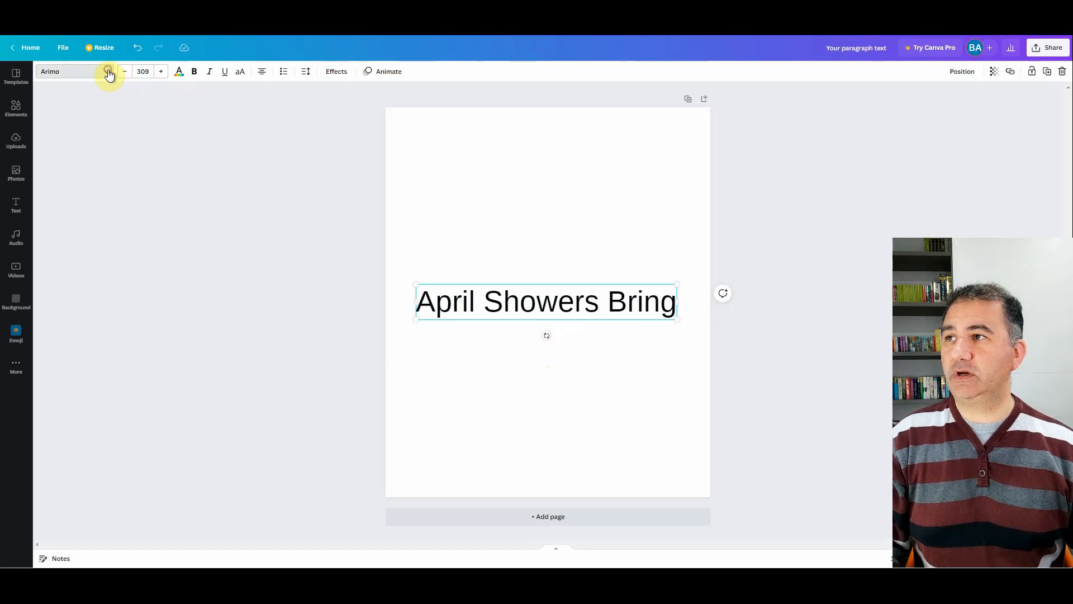
click(109, 74)
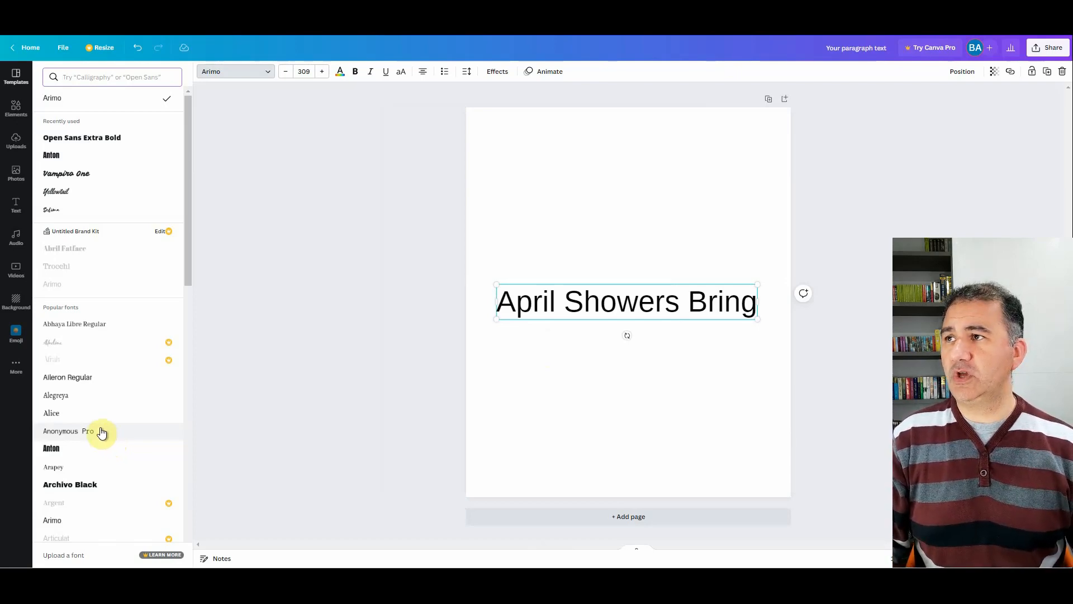
click(91, 140)
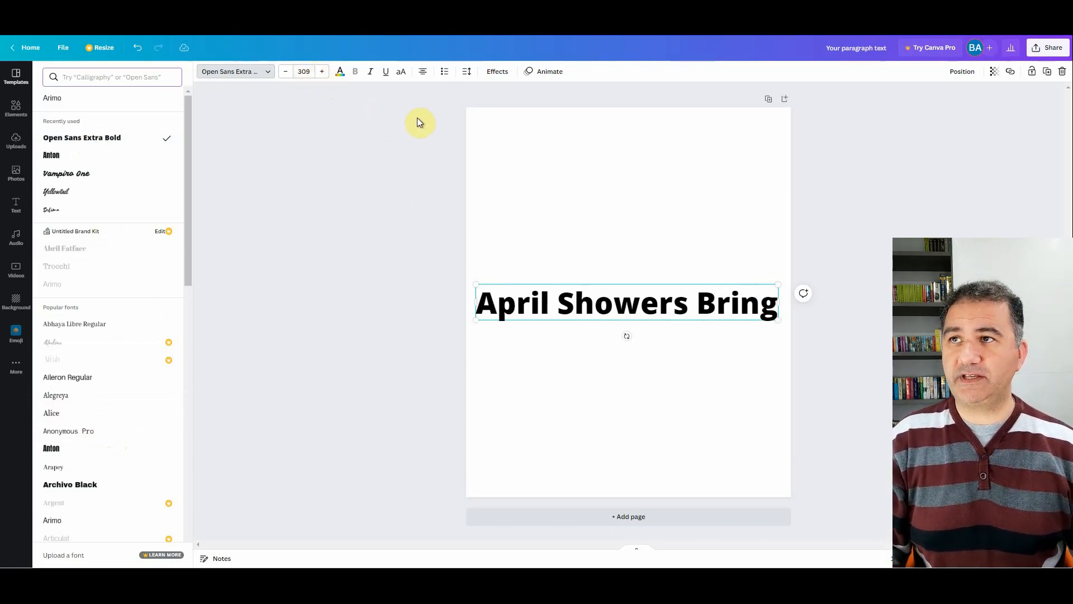
Bend the text into an upward arch with the Curve shape effect at a value of 63.
click(498, 75)
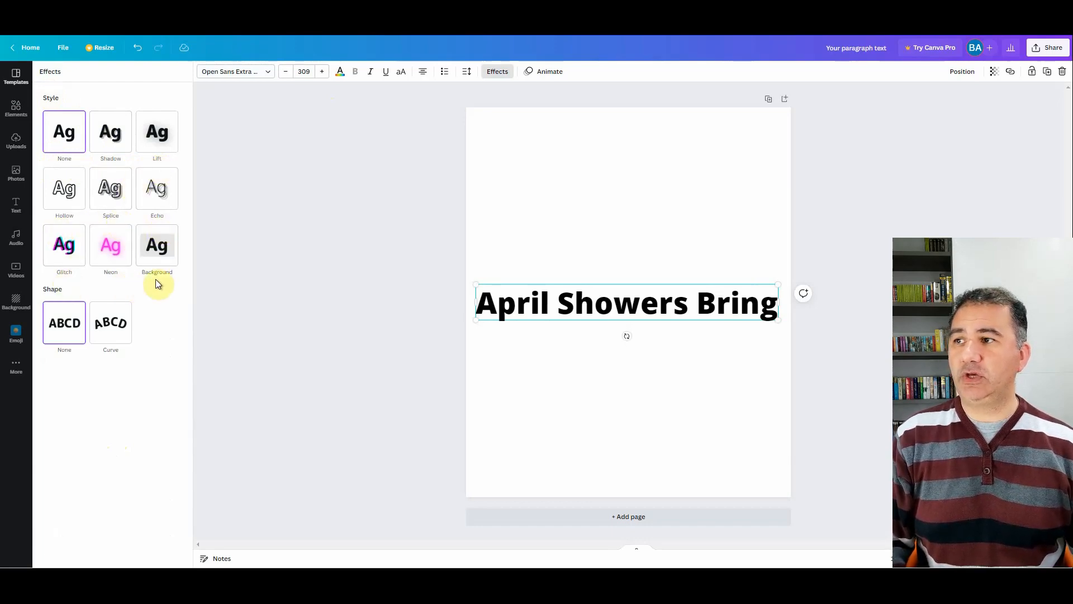
click(112, 341)
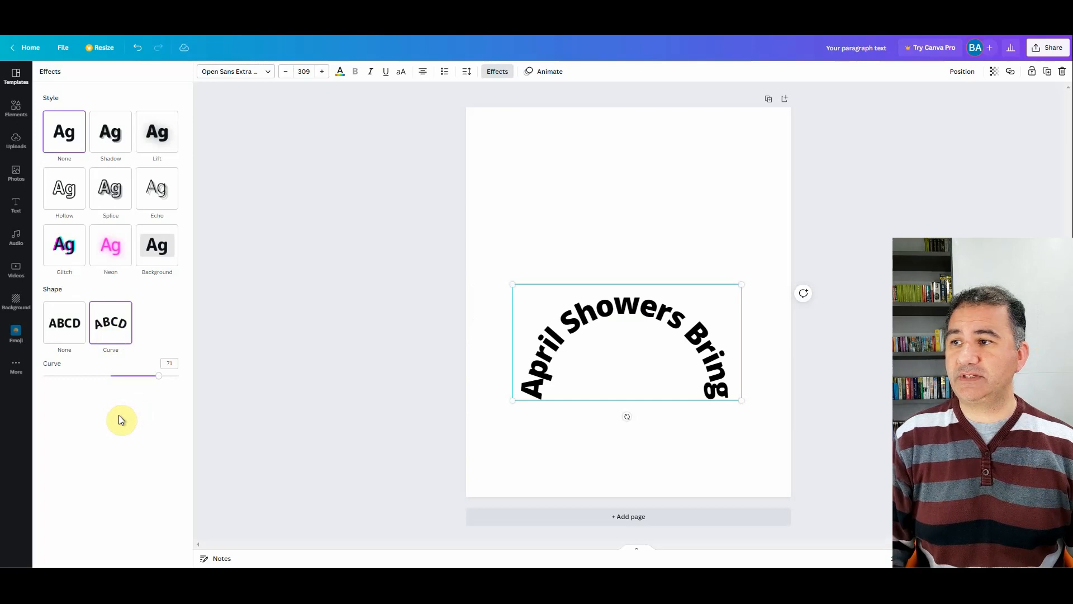
drag(159, 376, 140, 379)
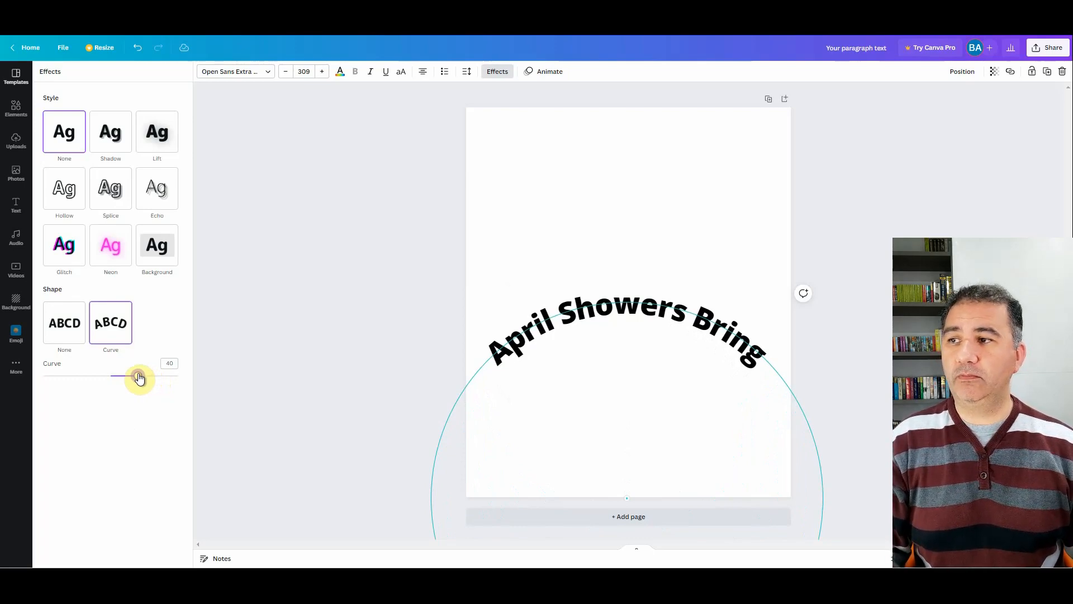
drag(139, 378, 170, 383)
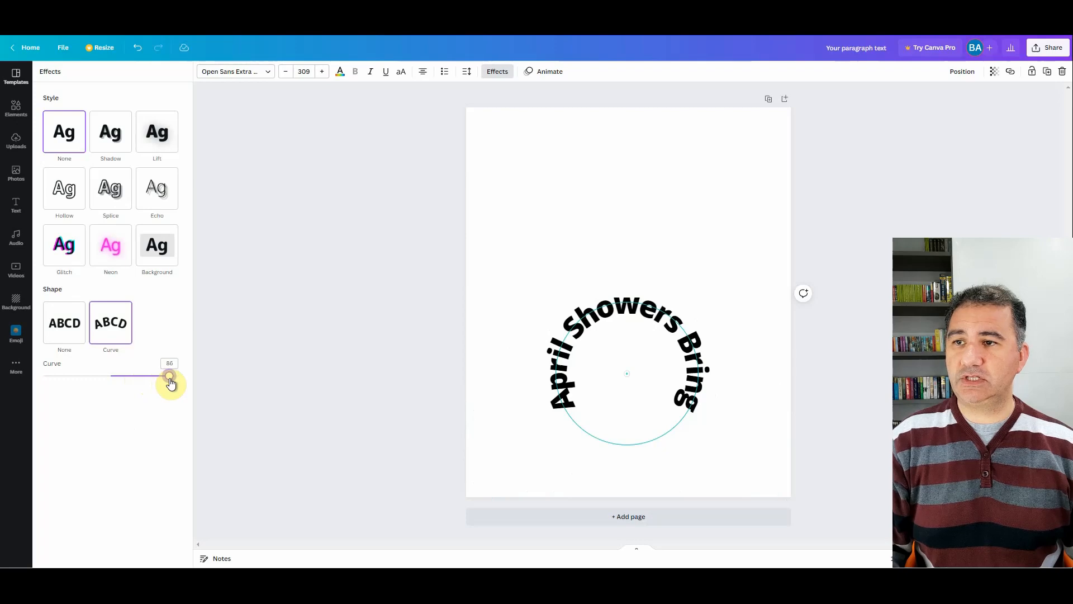
drag(171, 383, 155, 382)
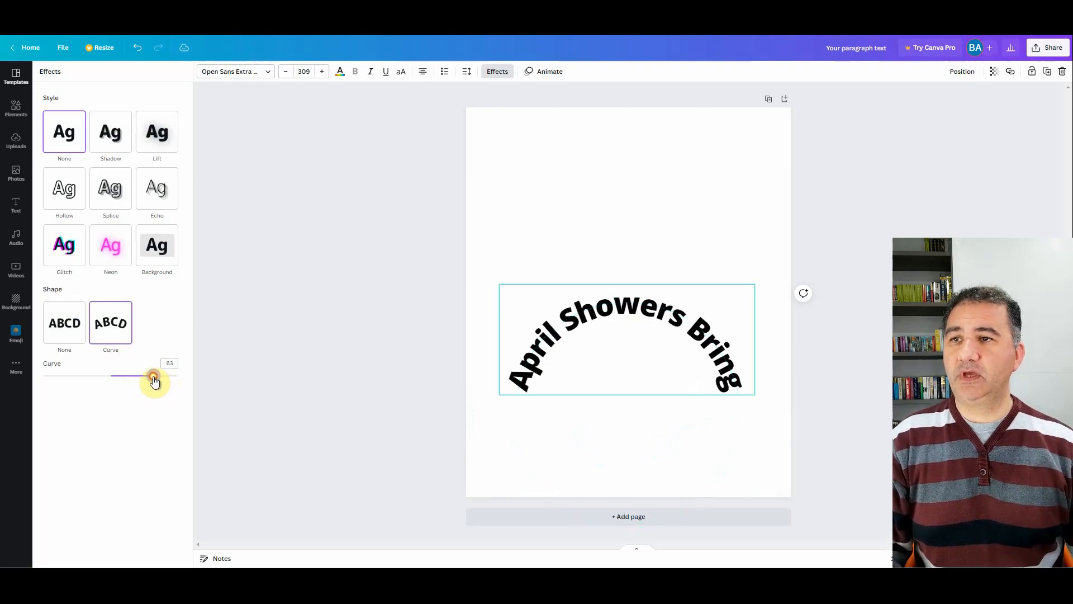
click(598, 198)
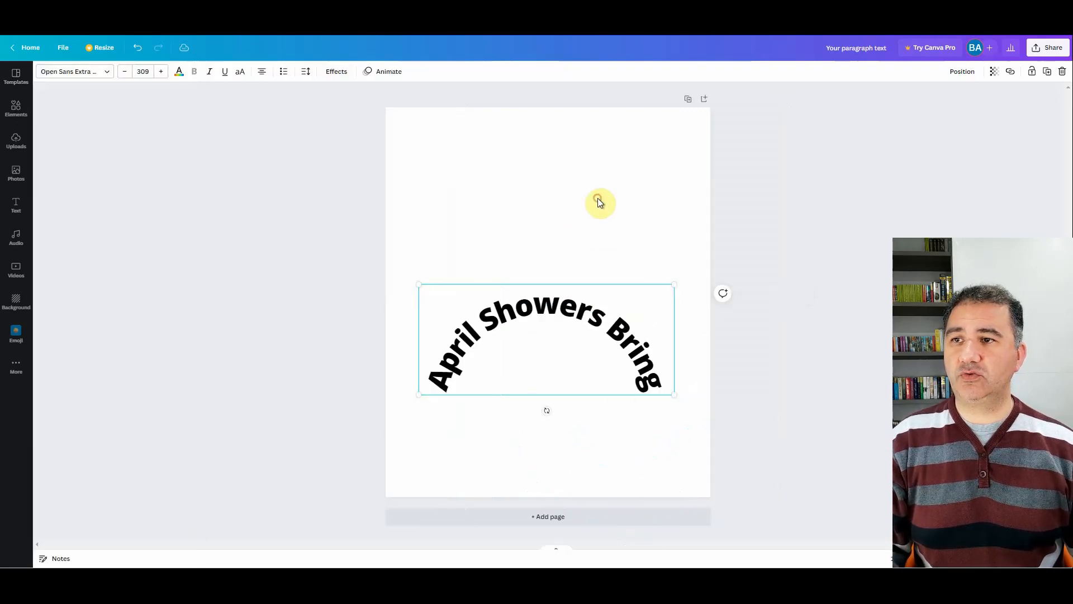
Move the curved text up to the upper part of the page and select it.
click(561, 307)
drag(558, 302, 533, 172)
click(513, 215)
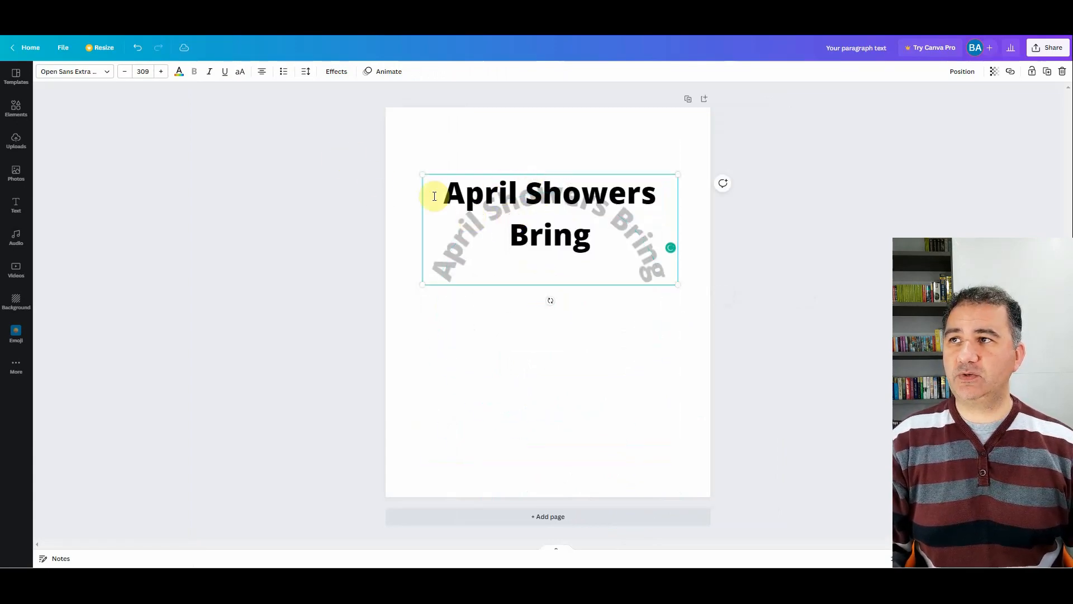
Apply a Shadow effect to the curved text with offset 81, direction 0, blur 38 and transparency 51.
click(336, 71)
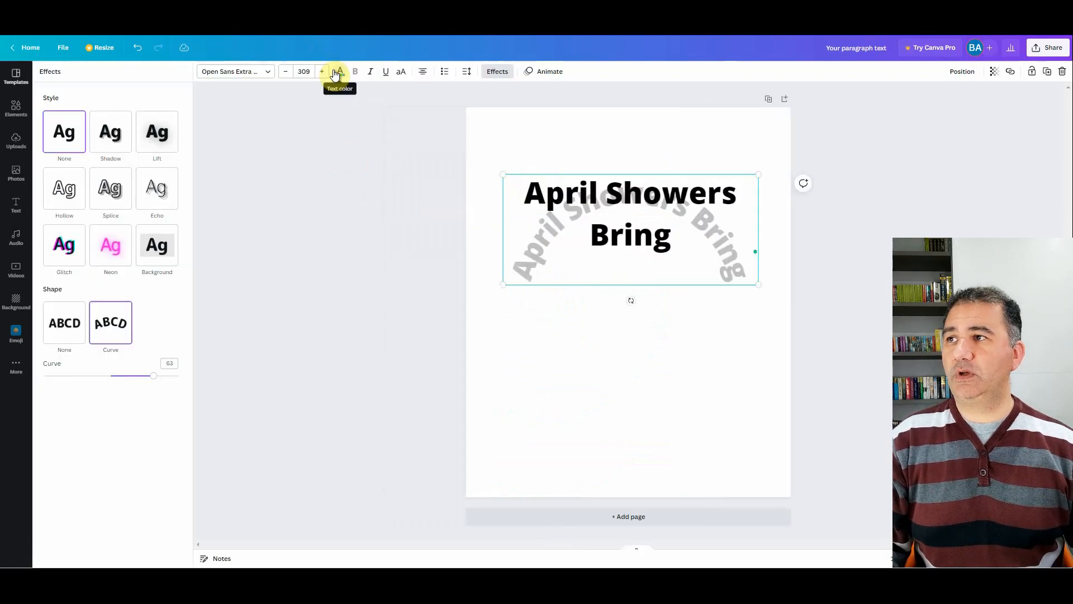
click(111, 139)
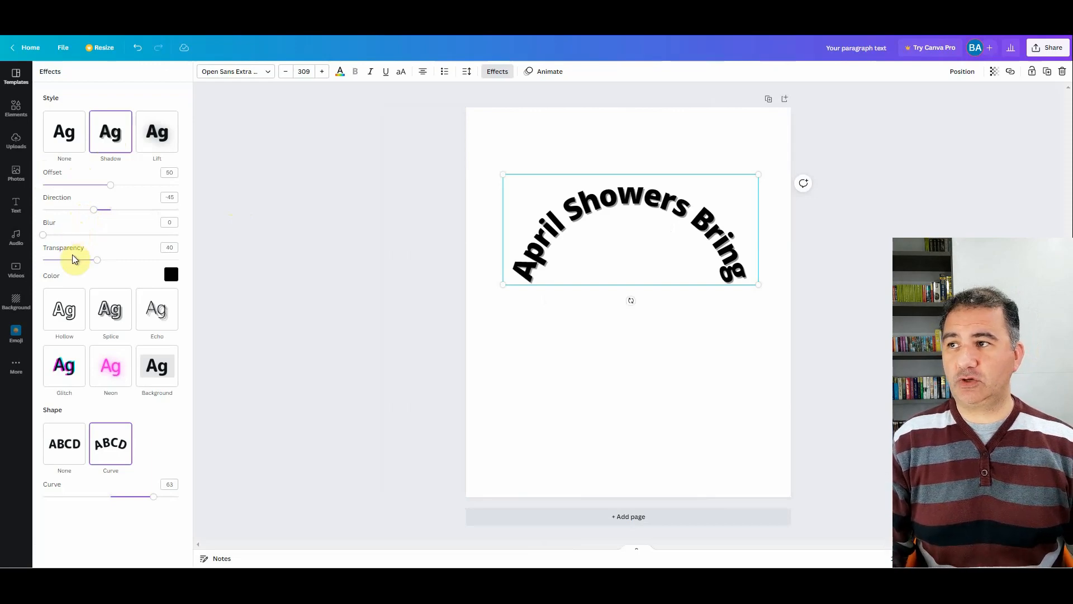
drag(99, 264, 153, 274)
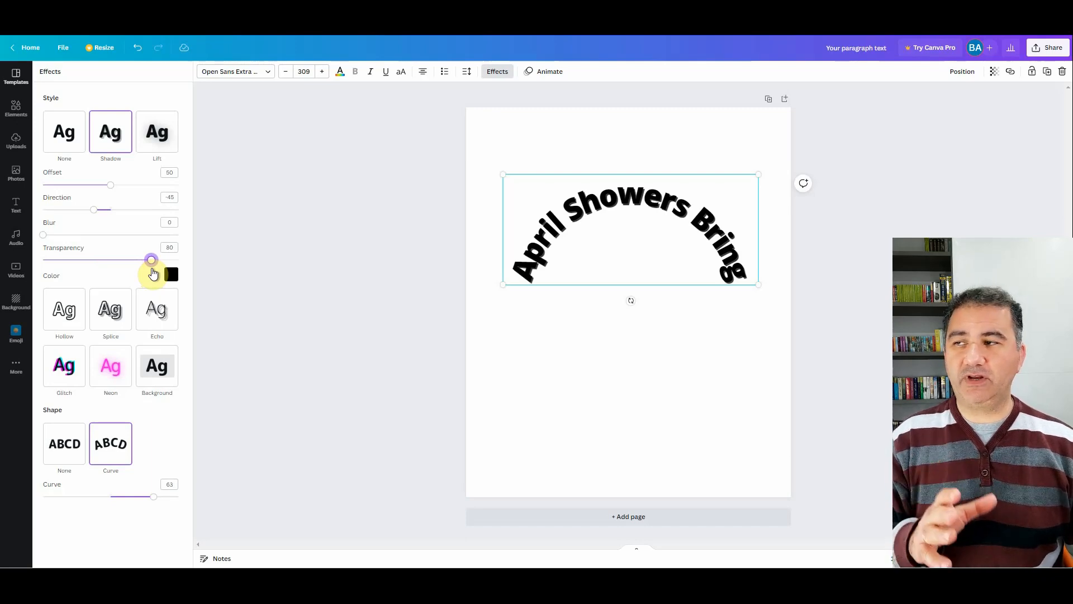
drag(153, 273, 113, 267)
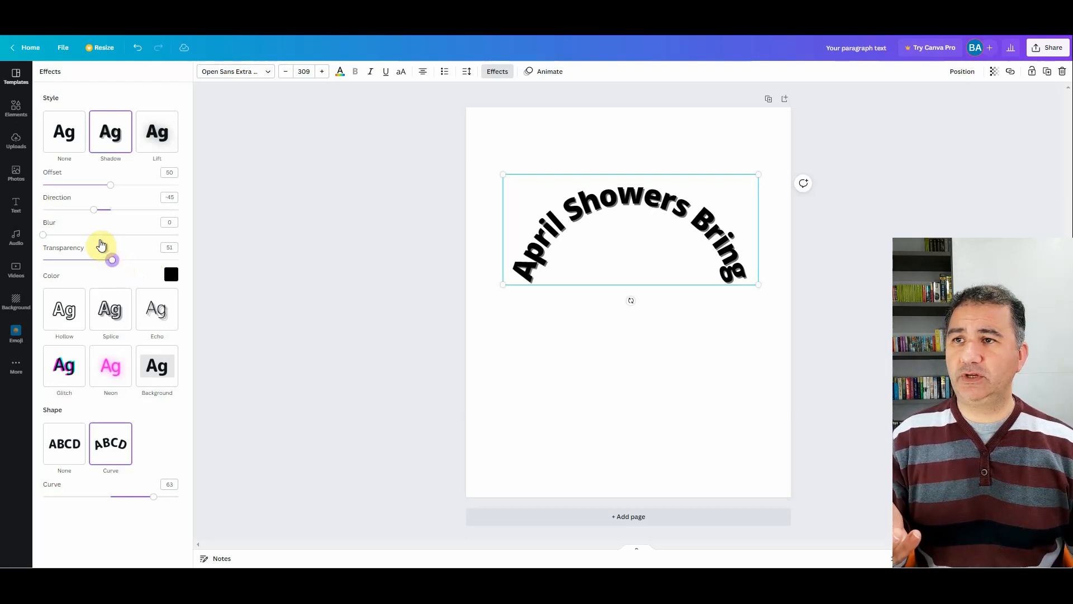
drag(45, 238, 96, 246)
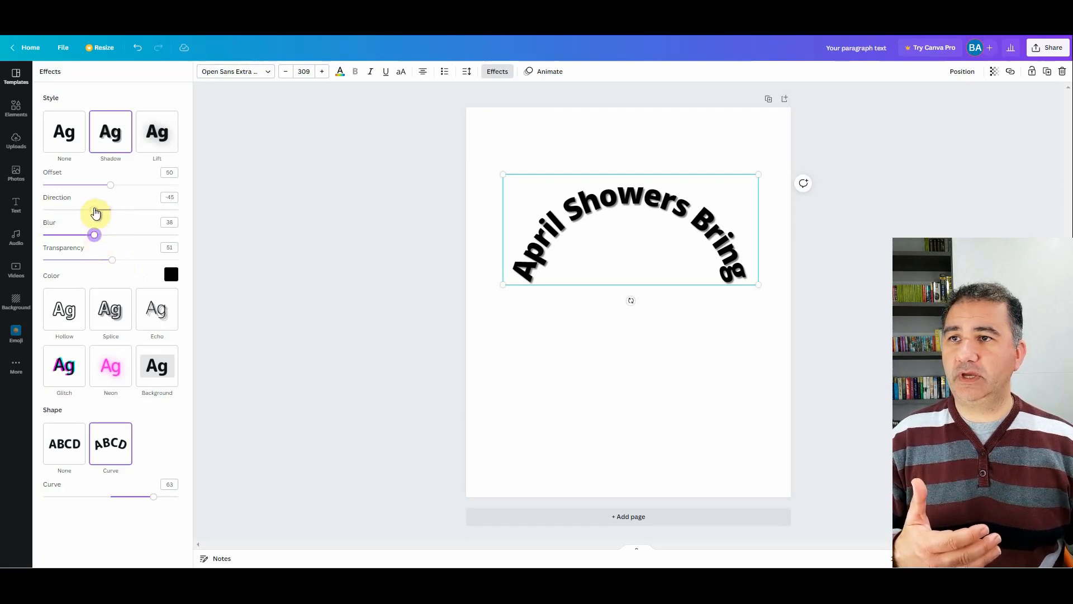
drag(93, 210, 155, 193)
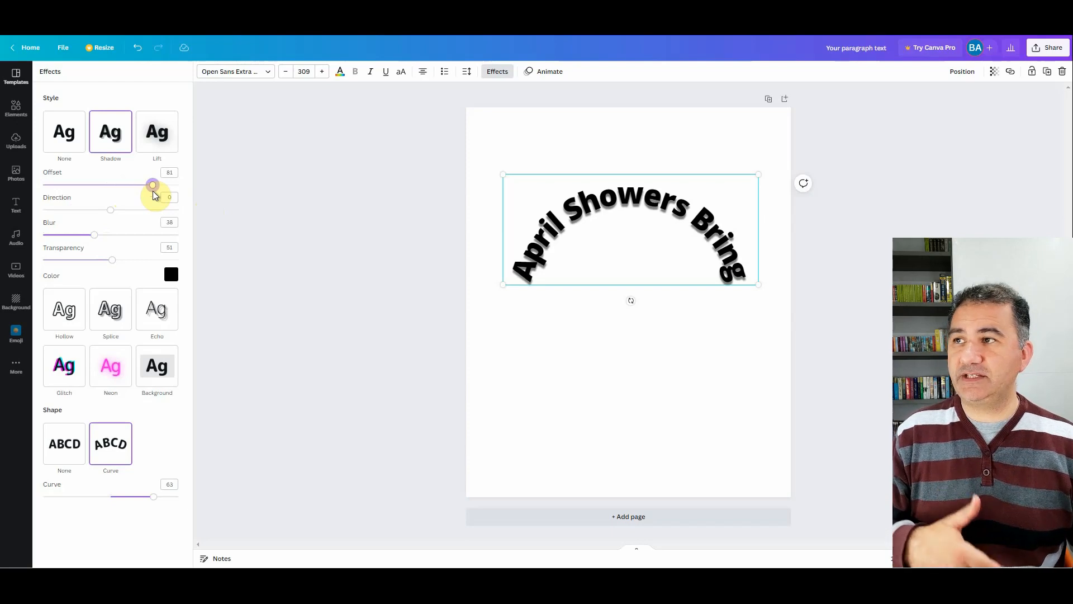
Apply the Lift effect to the curved text with an intensity of 63.
click(157, 143)
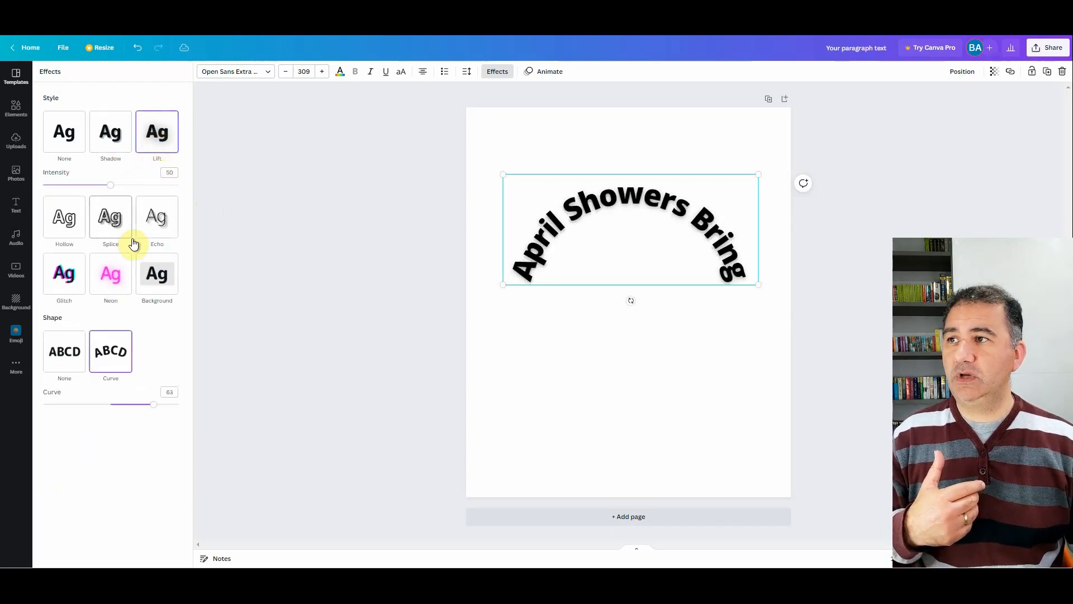
click(111, 189)
mouse_move(112, 189)
mouse_down()
mouse_move(158, 184)
mouse_move(119, 191)
mouse_up()
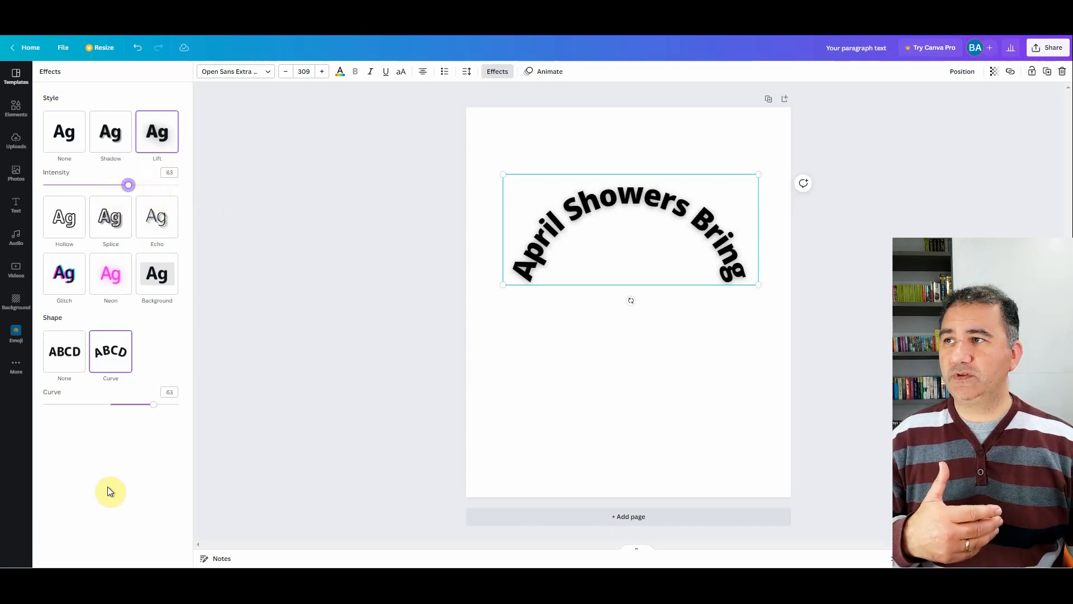
Place the Pansies image from the Canva Shortcuts Tutorial folder onto the page.
click(500, 345)
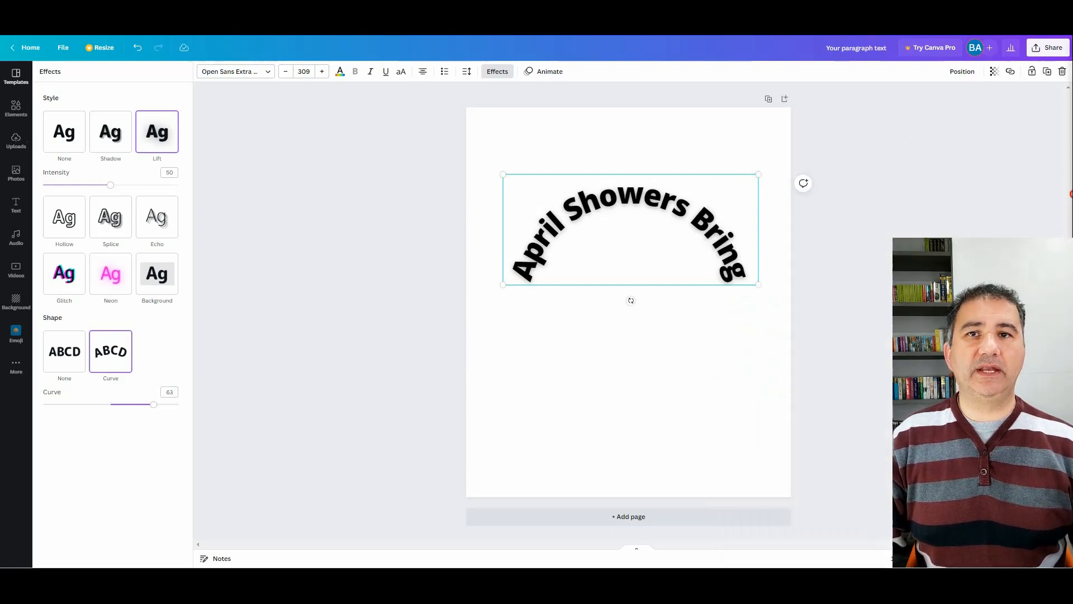
drag(1072, 135, 1072, 284)
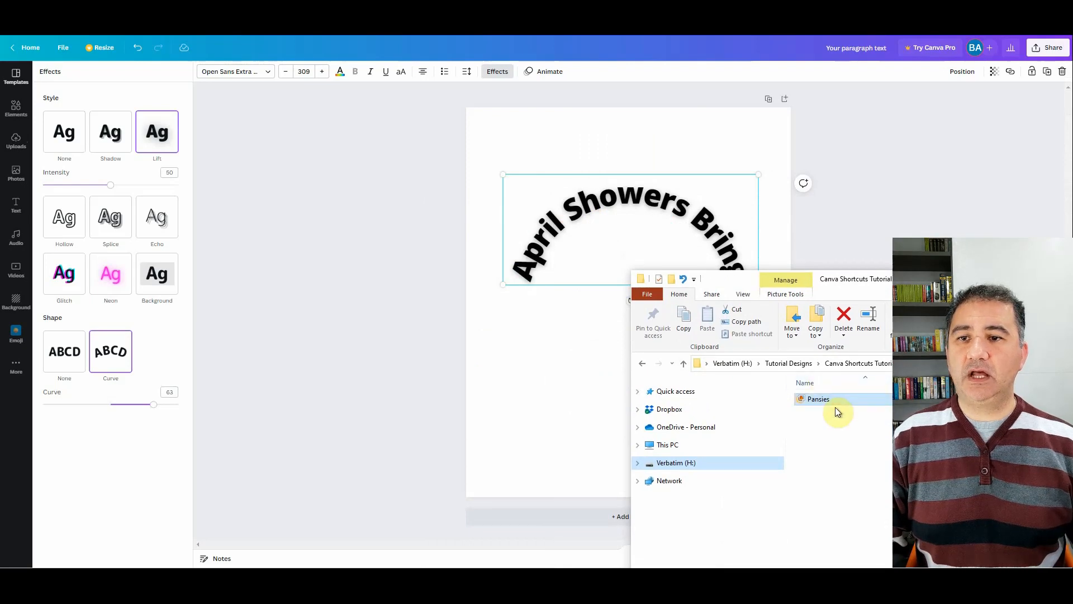
click(821, 399)
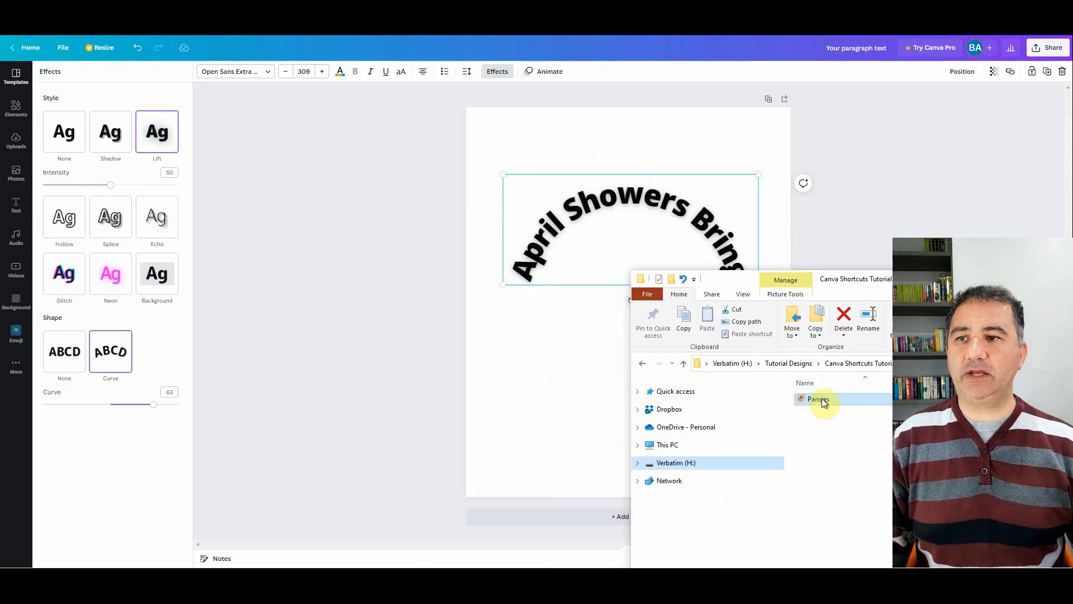
drag(822, 398, 572, 349)
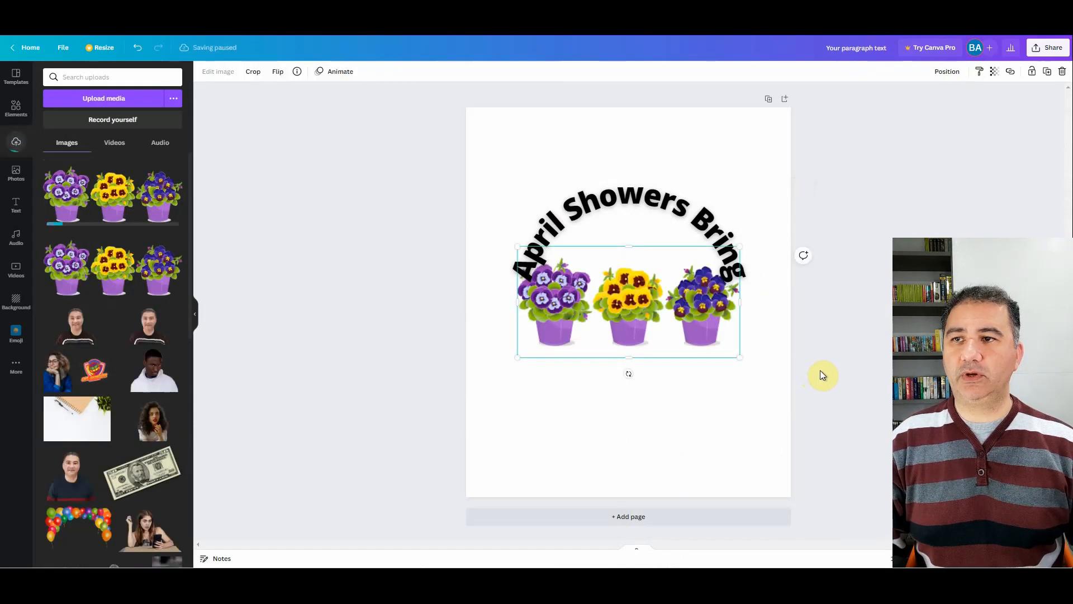
Move the curved text slightly up and the pansies image down beneath it, and collapse the uploads list.
mouse_move(612, 284)
mouse_down()
mouse_move(611, 364)
mouse_move(610, 271)
mouse_up()
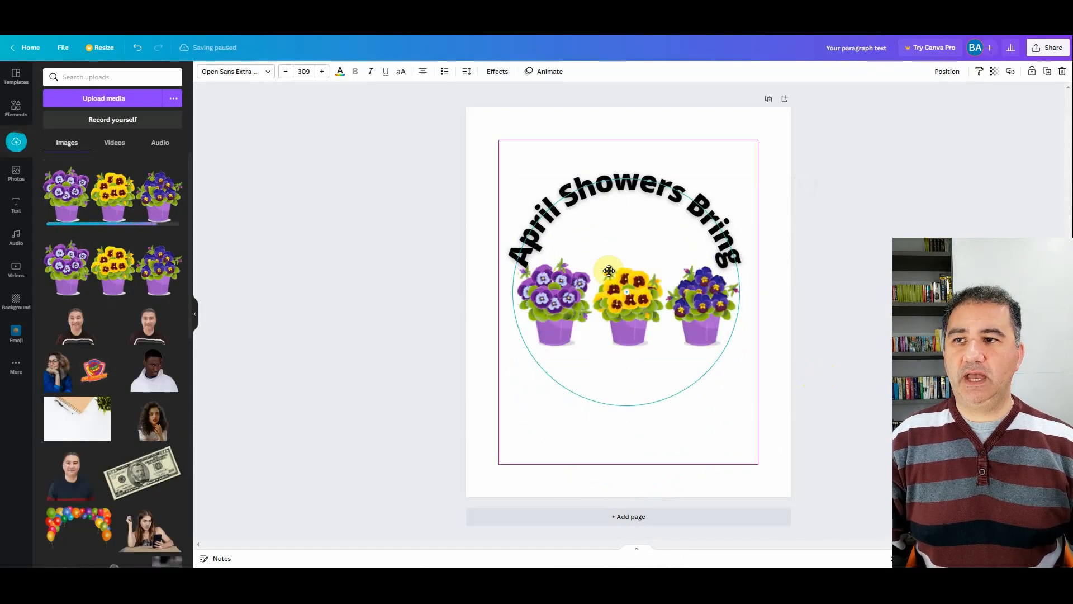
mouse_move(625, 323)
mouse_down()
mouse_move(629, 344)
mouse_move(630, 330)
mouse_up()
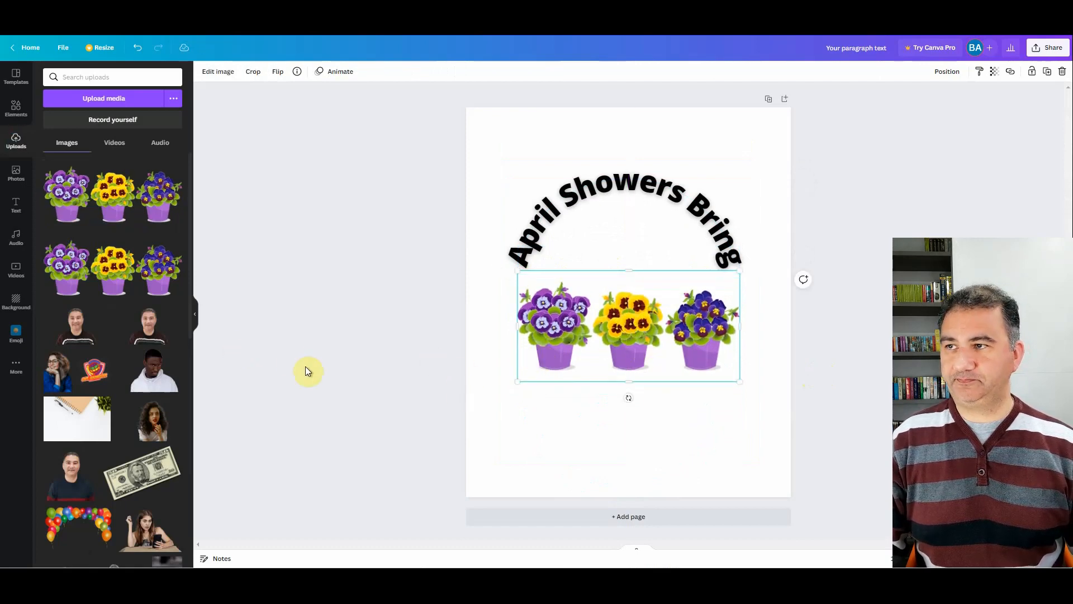
click(195, 314)
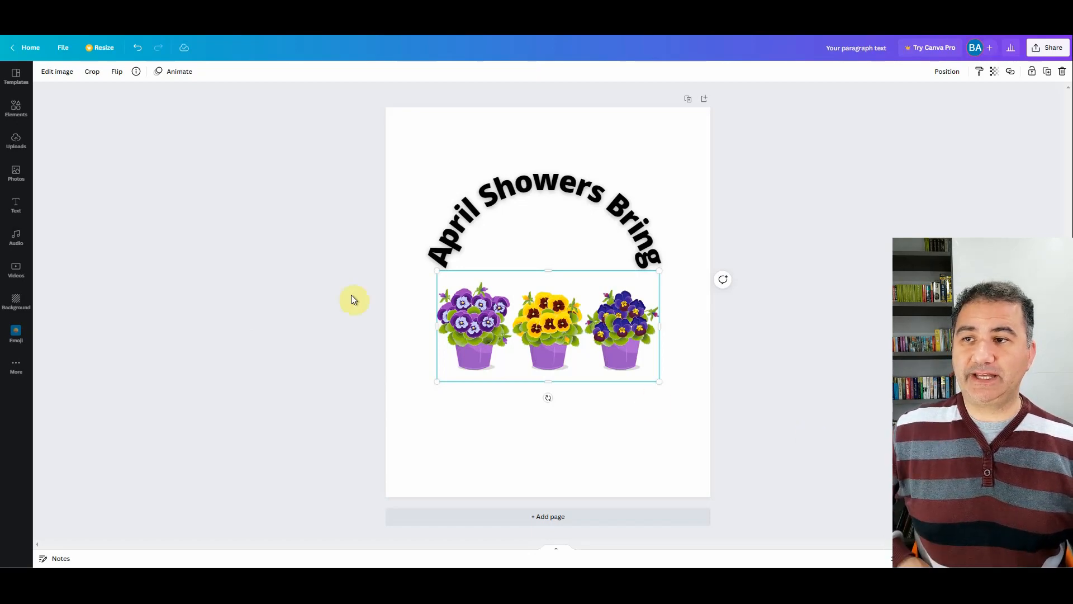
Nudge the pansies image left in small increments beneath the curved text.
mouse_move(562, 328)
mouse_down()
mouse_move(569, 362)
mouse_move(535, 361)
mouse_move(511, 318)
mouse_move(498, 336)
mouse_move(482, 334)
mouse_move(565, 318)
mouse_up()
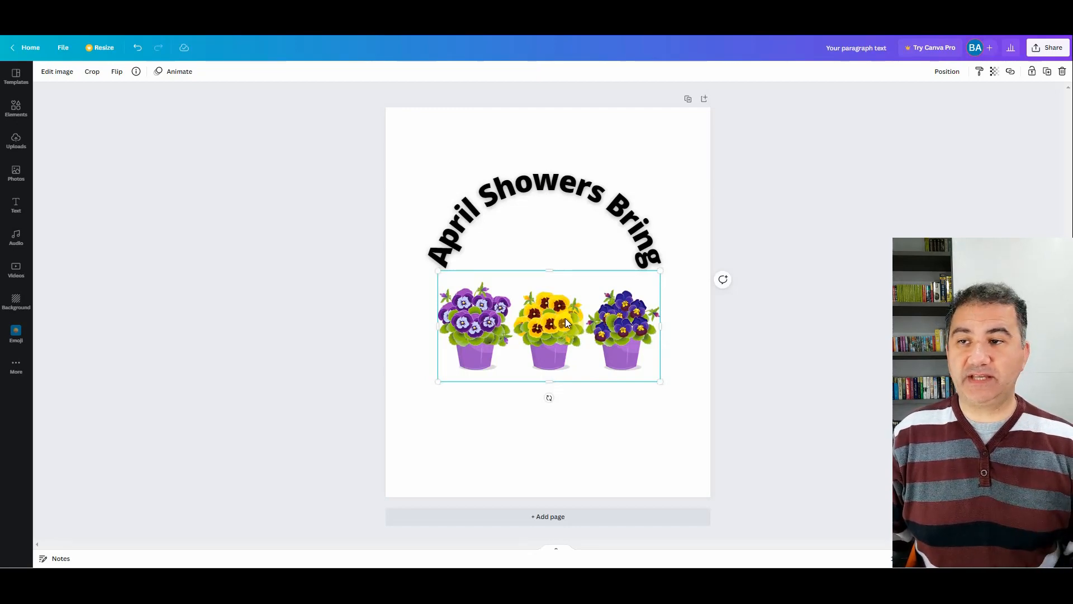
key(shift+Left)
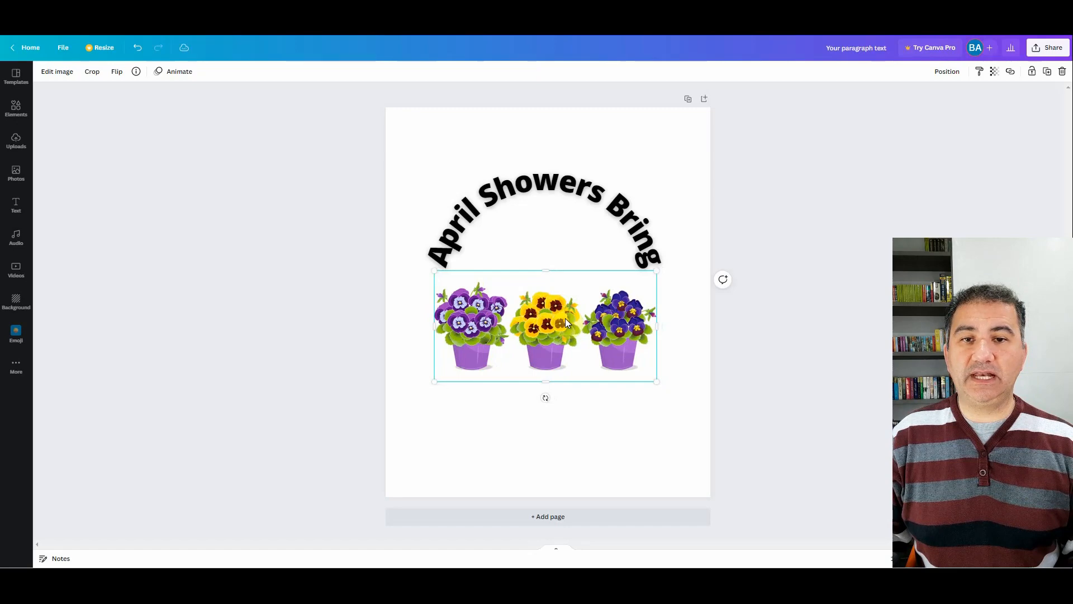
key(Left)
key(Left)
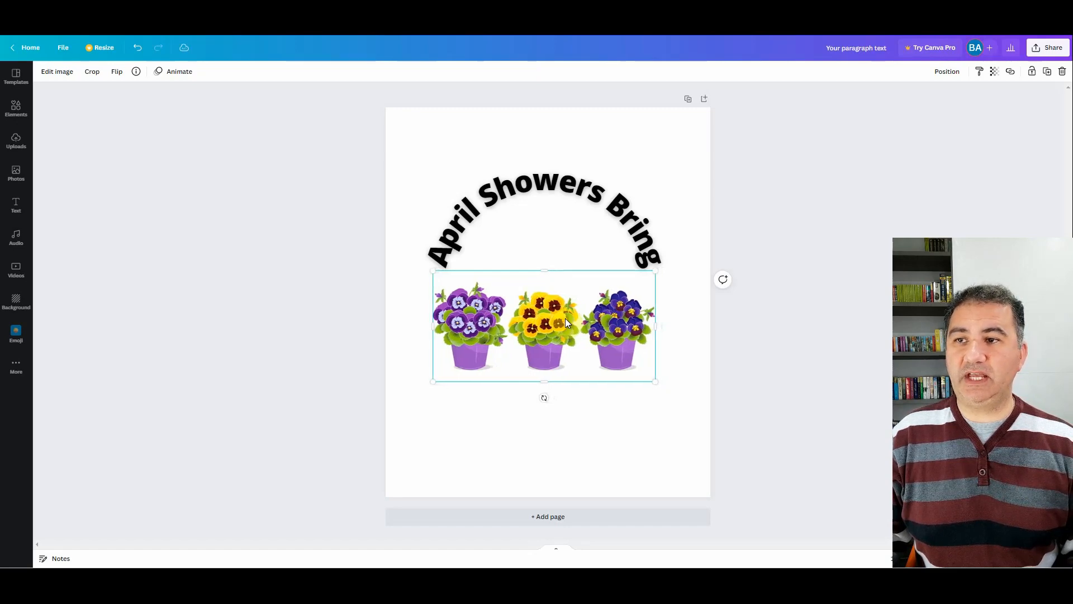
key(Left)
key(Left)
key(Left)
key(Left)
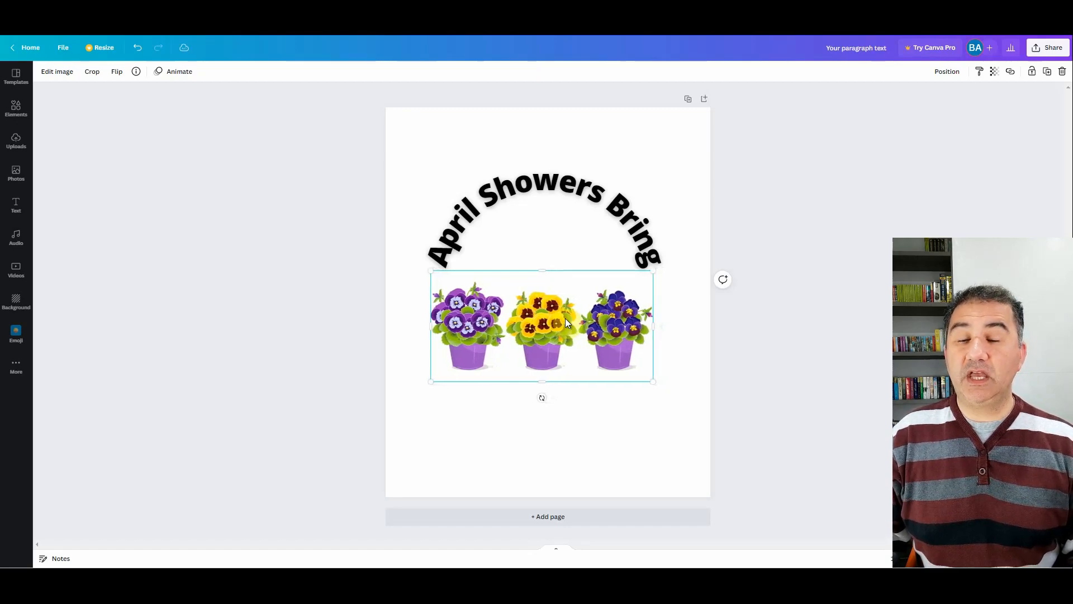
key(Left)
key(Left)
key(Left)
key(Left)
key(Left)
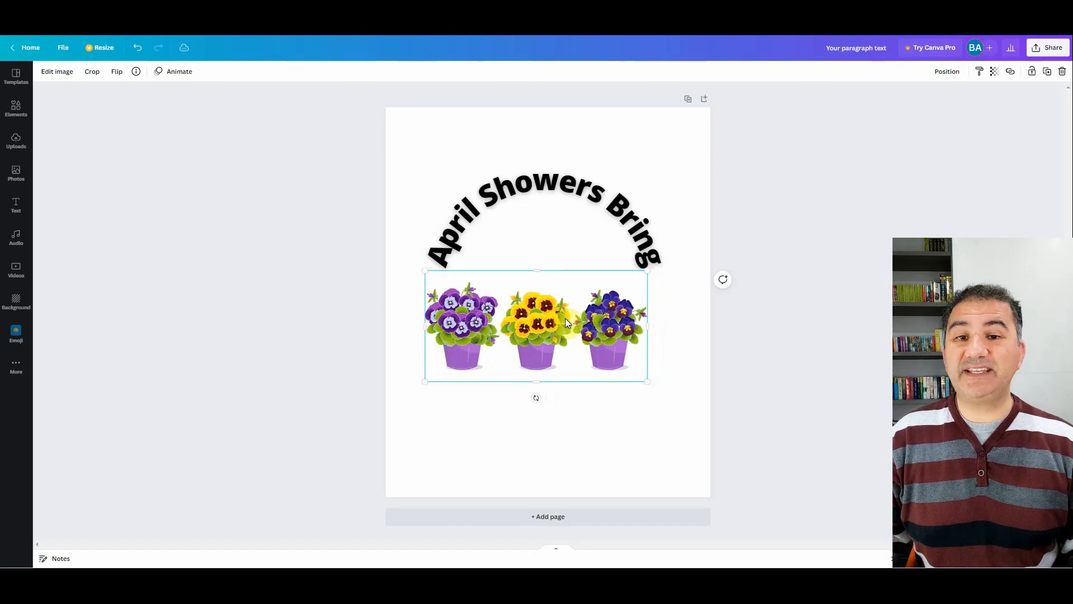
key(Left)
key(Left)
key(Left)
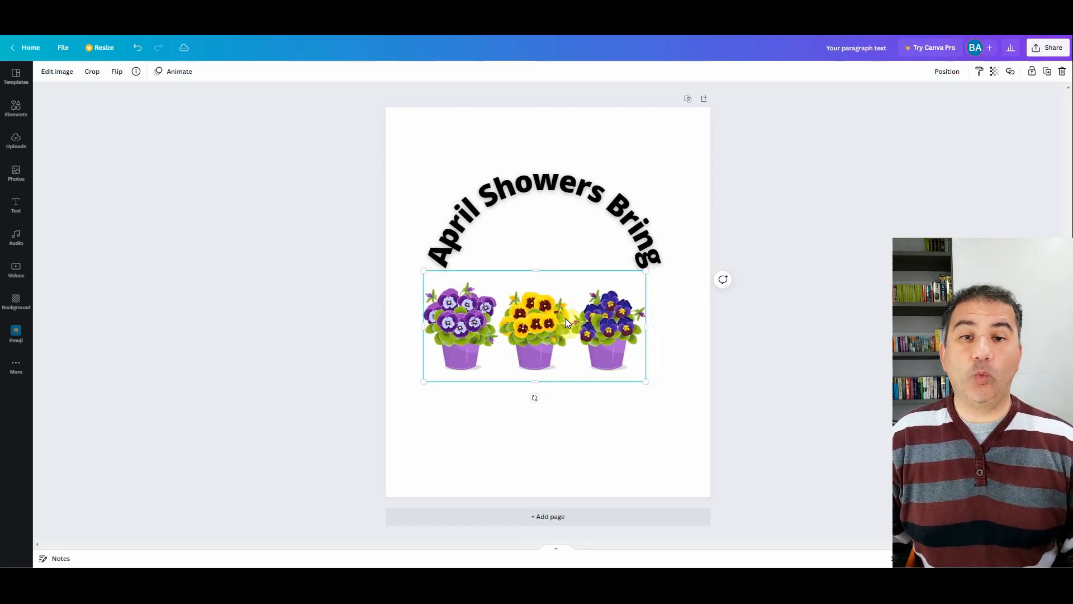
key(Left)
key(Left)
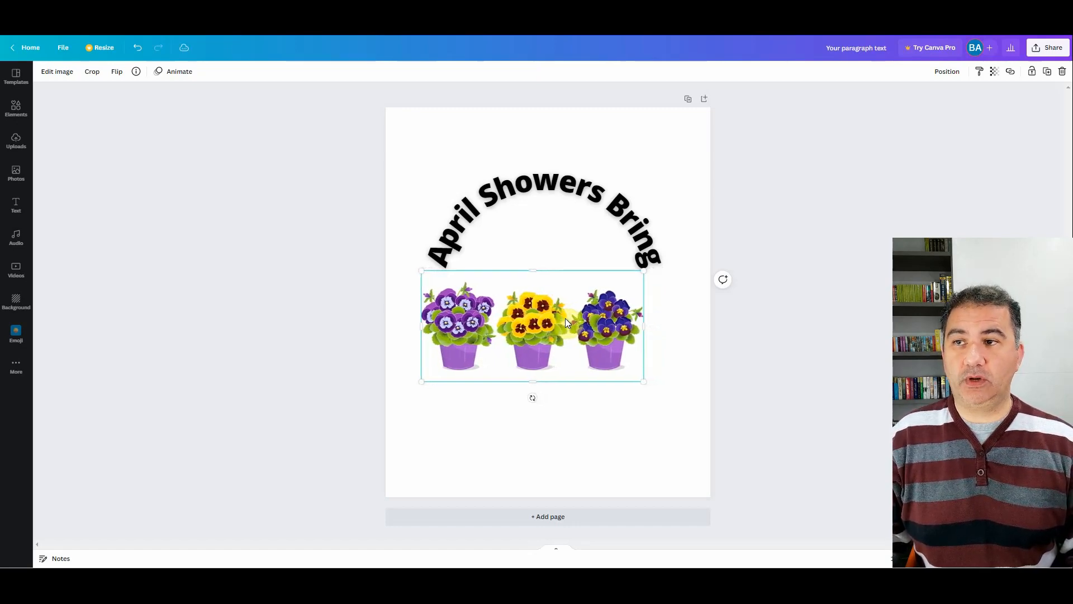
key(Left)
Nudge the pansies image upward in small increments toward the curved text.
key(Up)
key(Up)
key(Up)
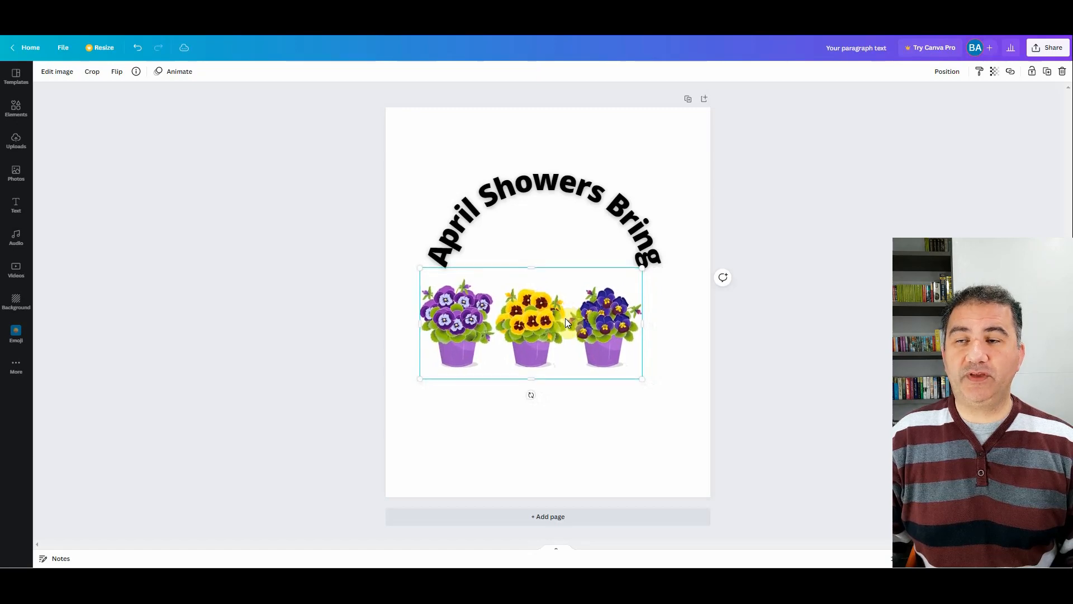
key(Up)
key(Up)
key(Up)
key(Up)
key(Up)
key(Up)
key(Up)
key(Up)
key(Up)
key(Up)
Nudge the pansies image a little to the right in small increments.
key(Right)
key(Right)
key(Right)
key(Right)
key(Right)
key(Right)
key(Right)
key(Right)
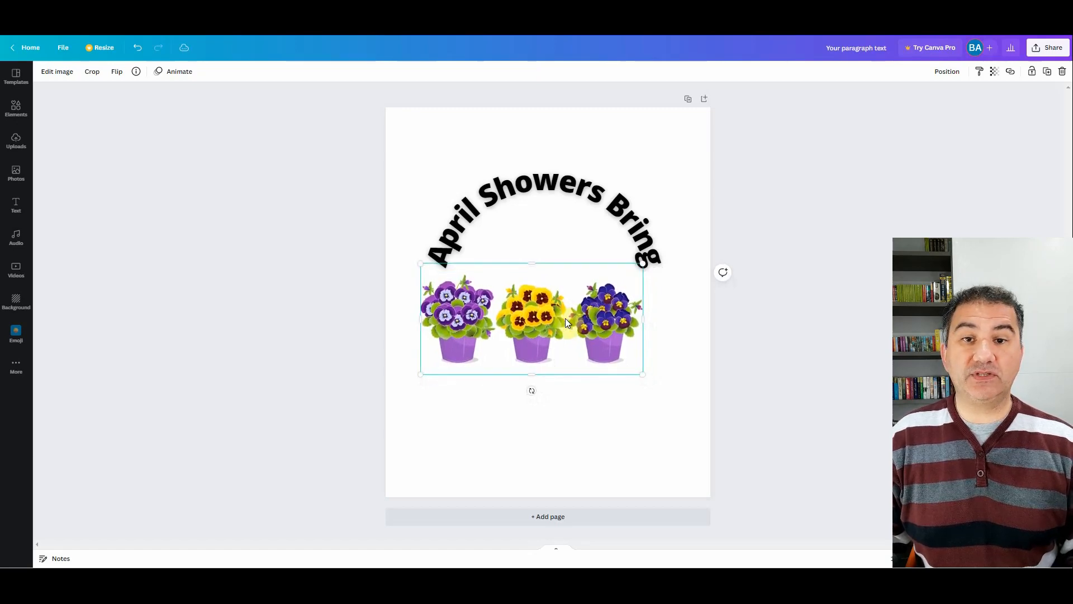
key(Right)
key(Right)
key(Right)
key(Right)
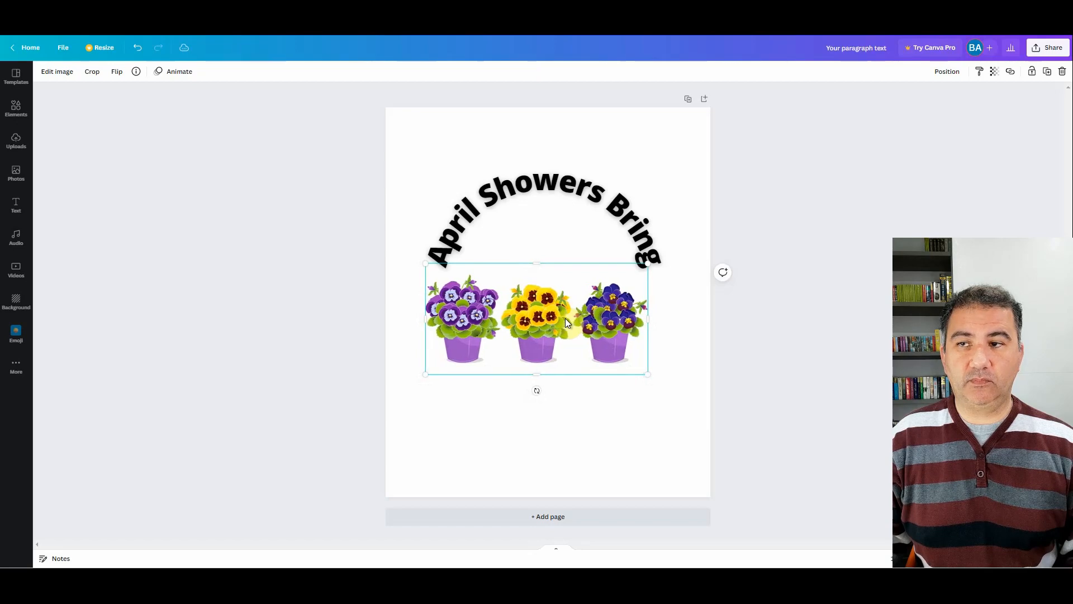
Nudge the pansies image slightly down, away from the ends of the curved text.
key(Down)
key(Down)
key(Down)
key(Down)
key(Down)
key(Down)
key(Down)
key(Down)
key(Down)
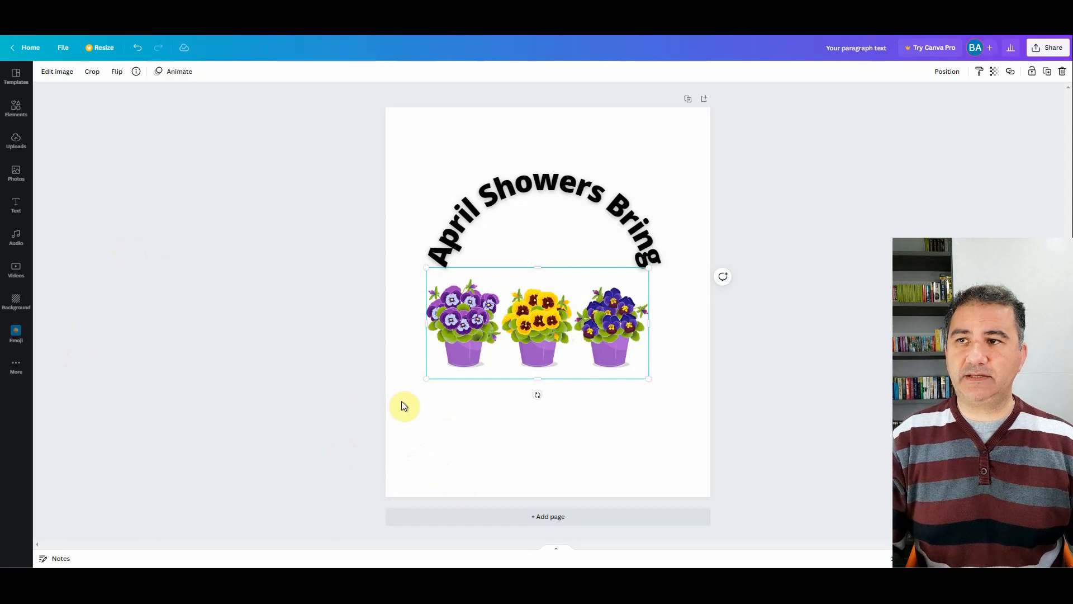
key(t)
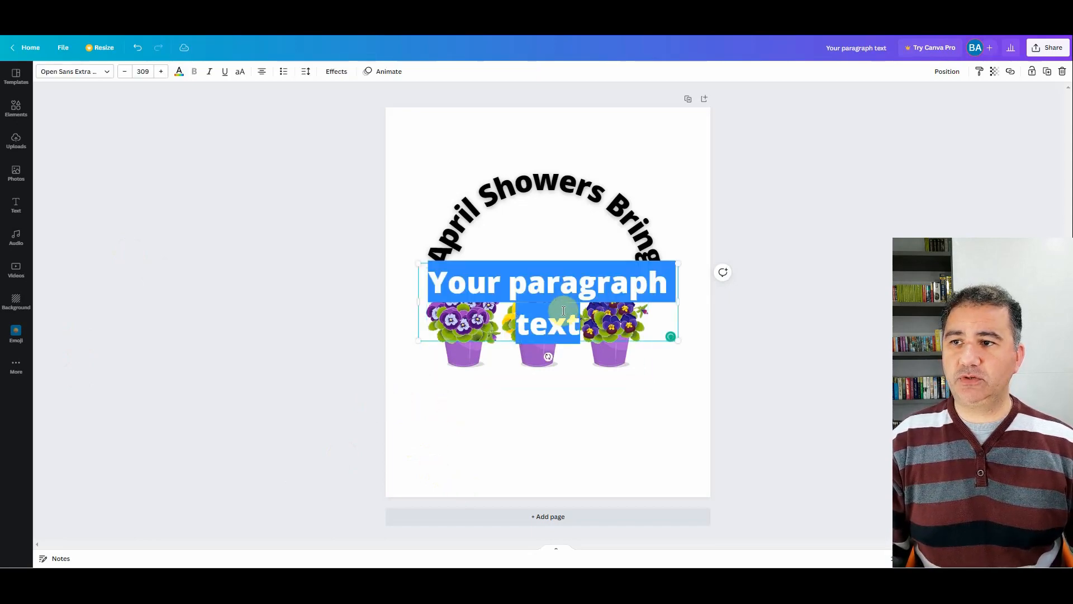
drag(558, 261, 557, 397)
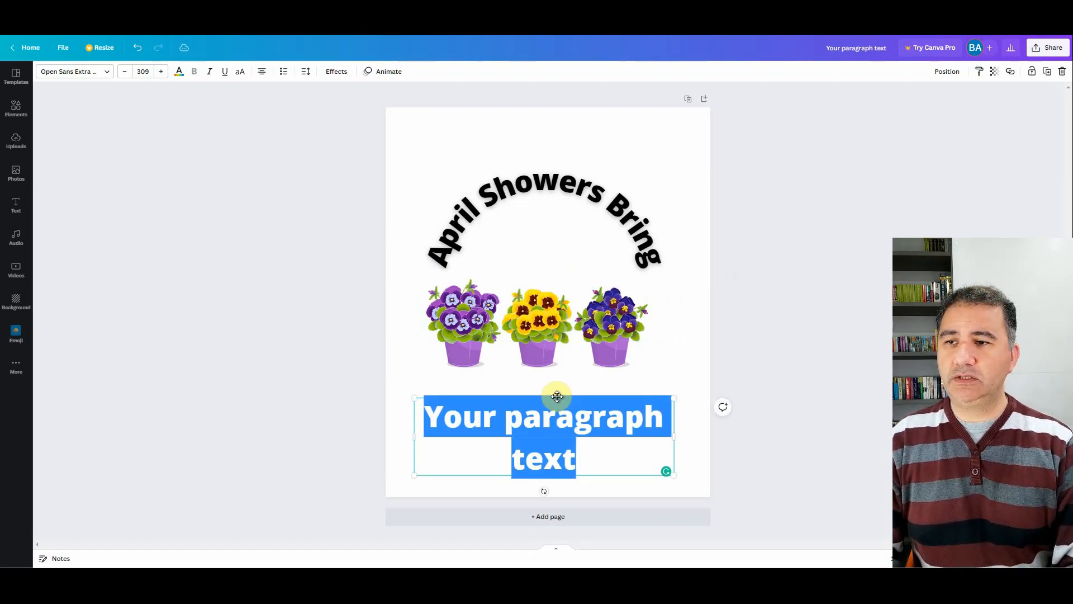
text(www.)
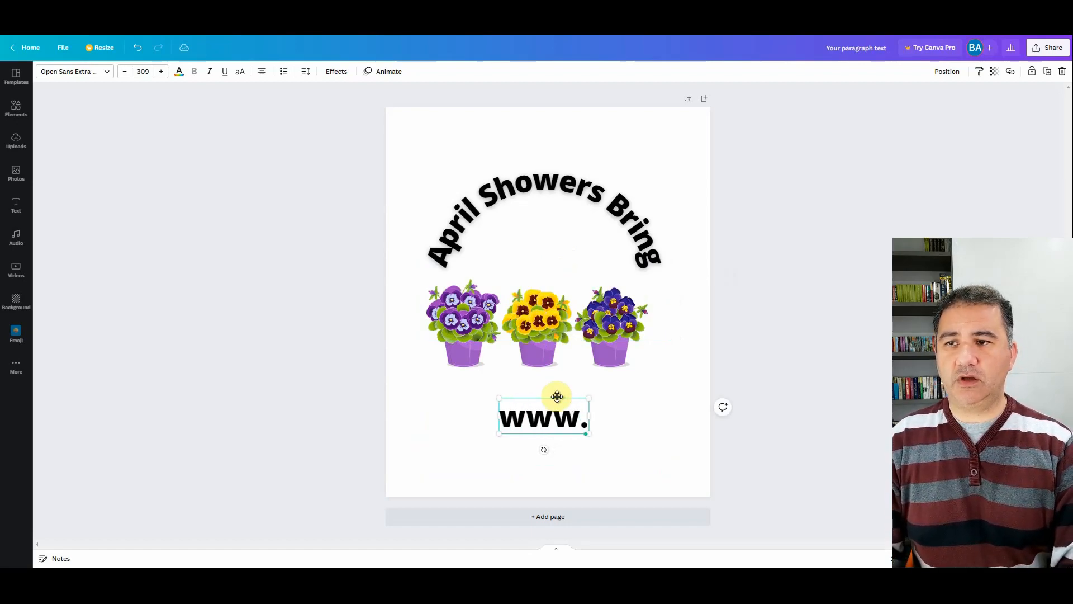
text(test.com)
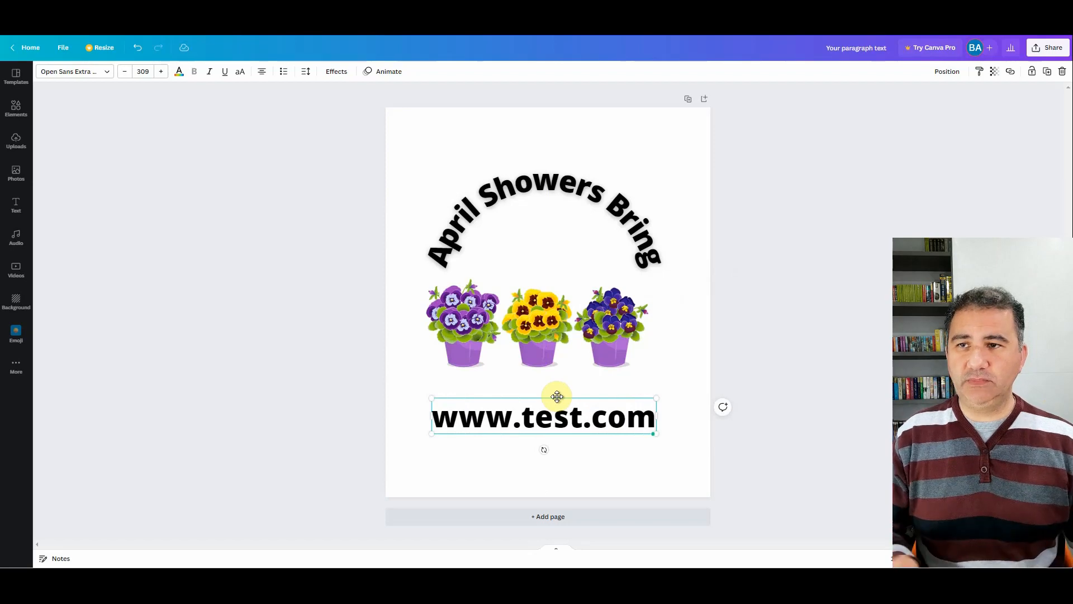
key(ctrl+a)
click(804, 425)
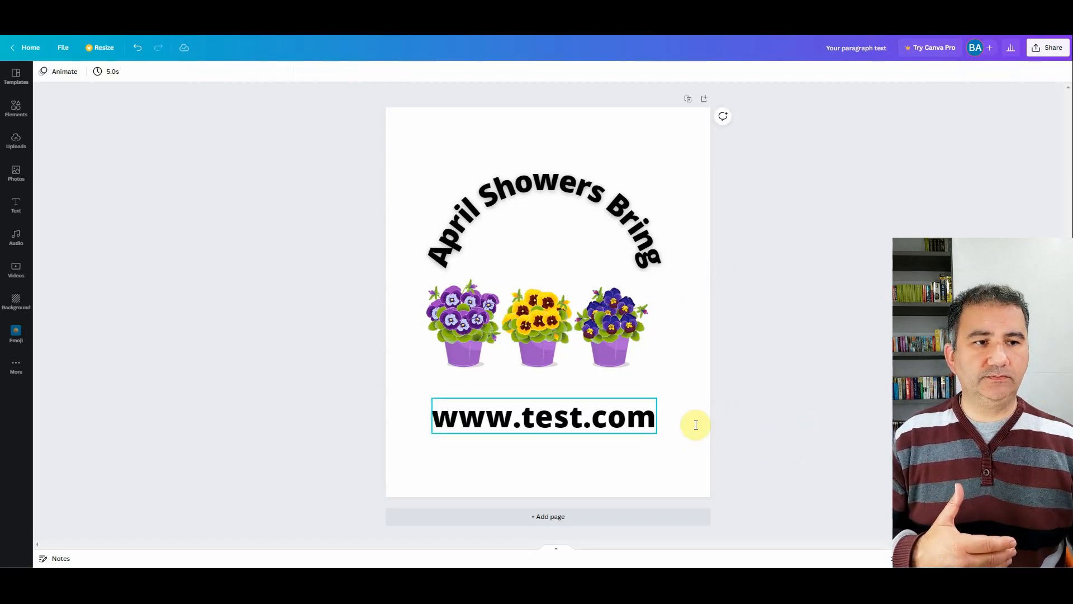
mouse_move(439, 415)
mouse_down()
mouse_move(417, 414)
mouse_move(447, 417)
mouse_up()
double_click(447, 417)
key(ctrl+a)
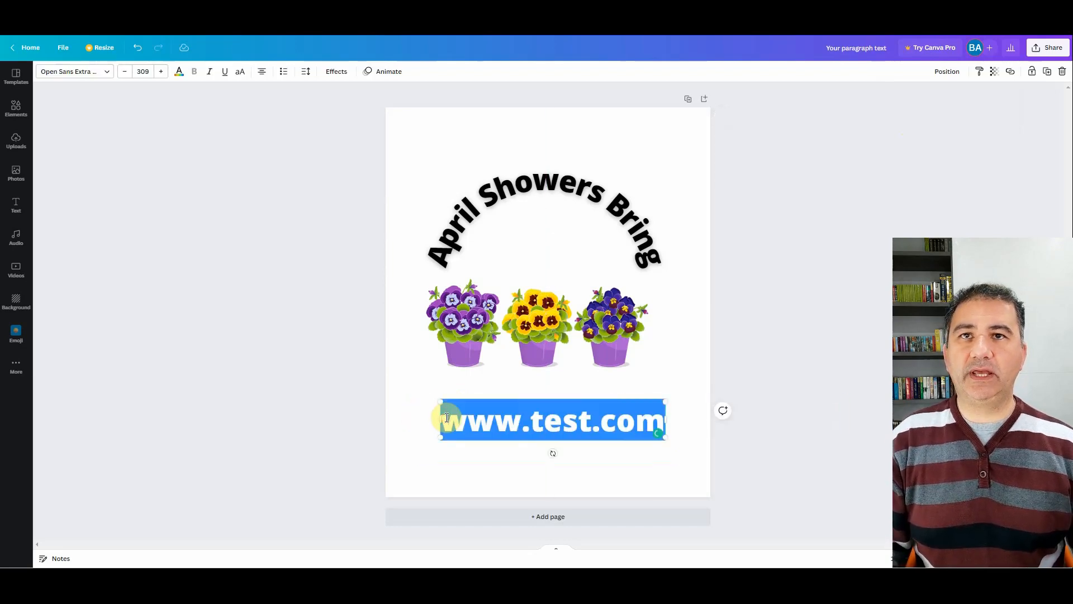
click(1010, 71)
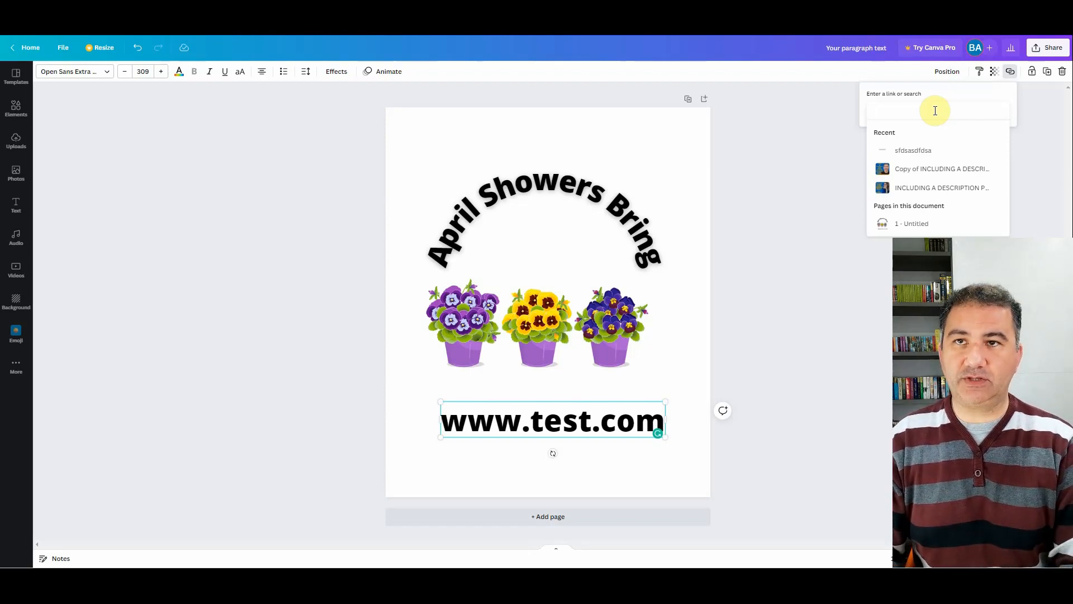
text(ww)
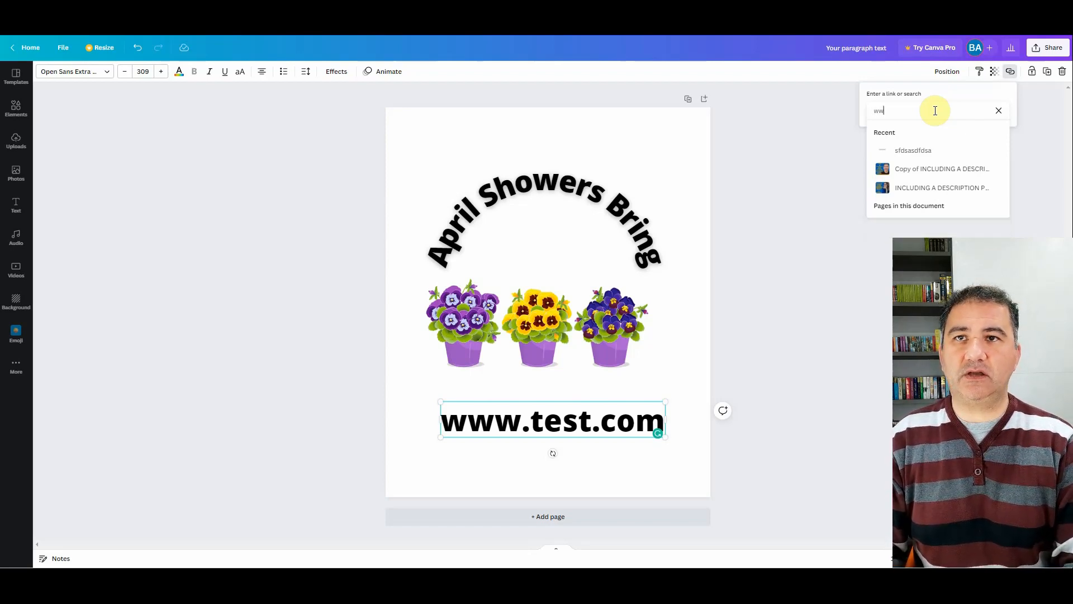
text(w.test.com)
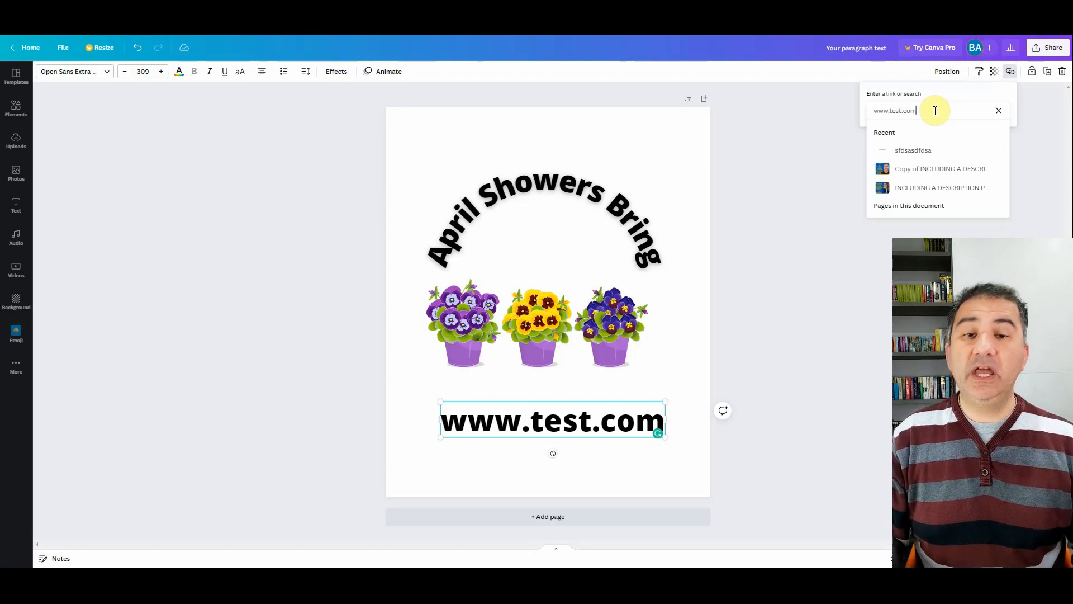
key(Return)
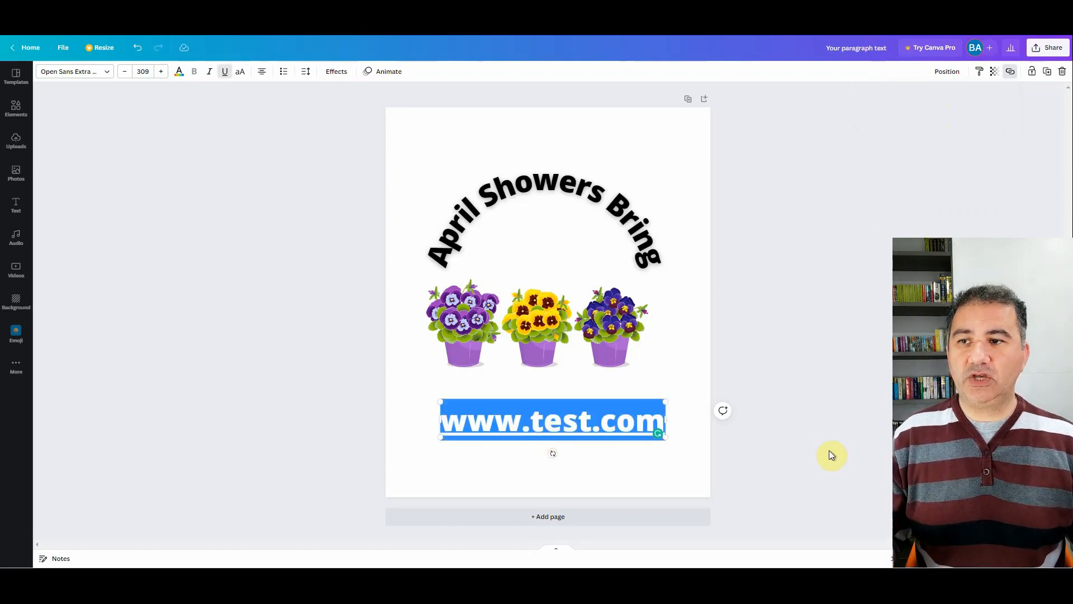
click(695, 444)
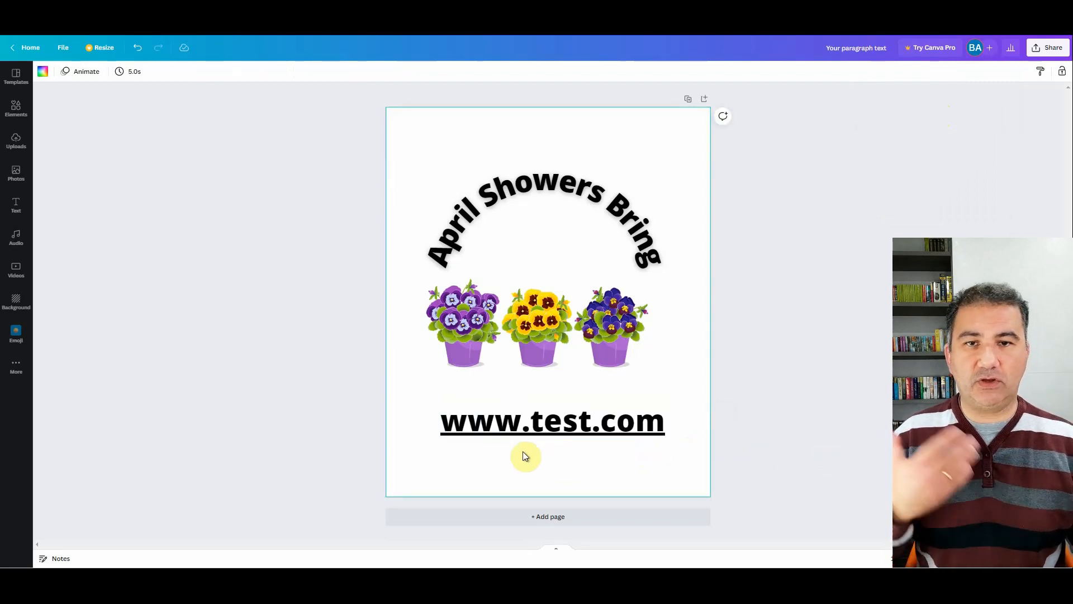